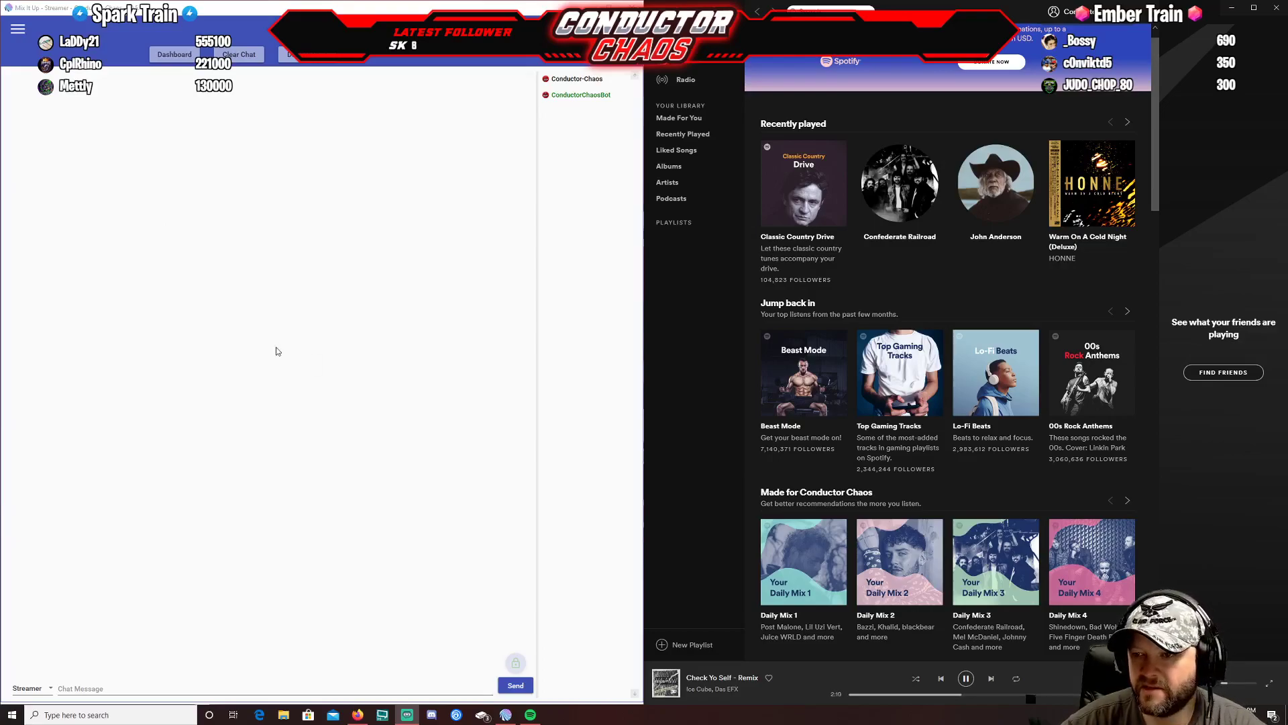
Confirm on the Services page that Spotify is connected, with its log-out option available.
left_click(18, 29)
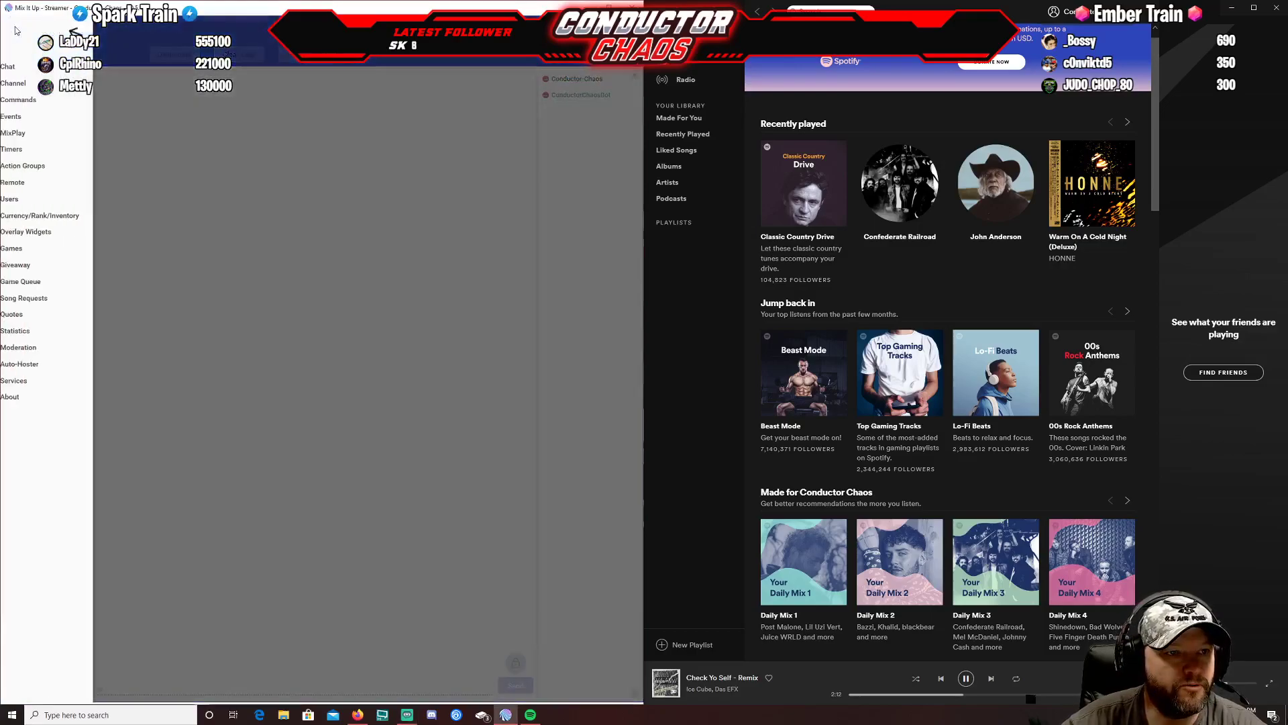
left_click(52, 384)
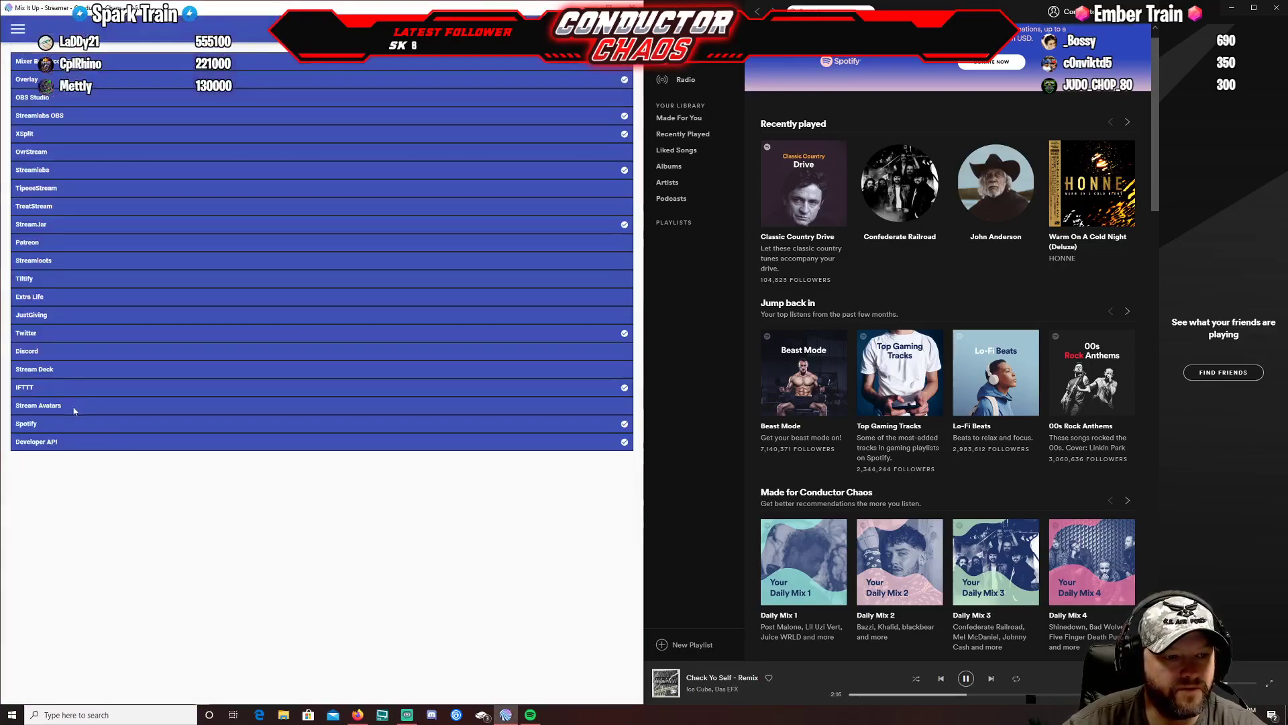
left_click(49, 431)
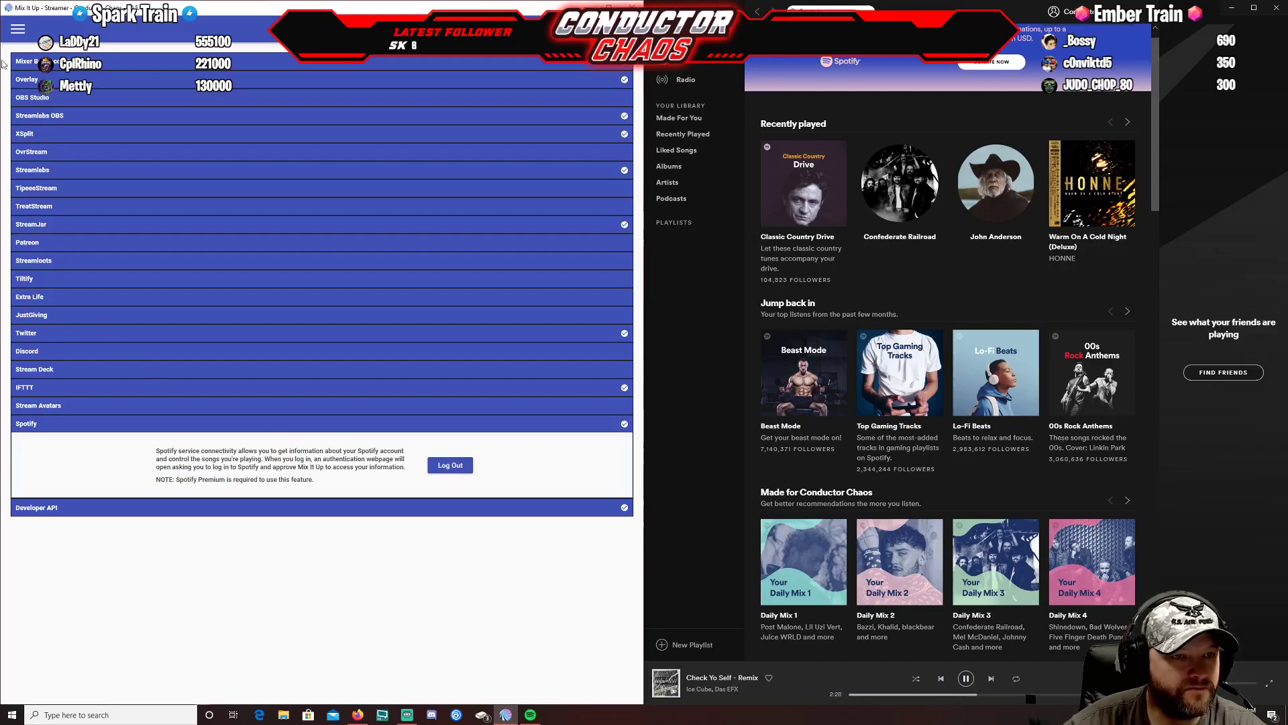
left_click(18, 31)
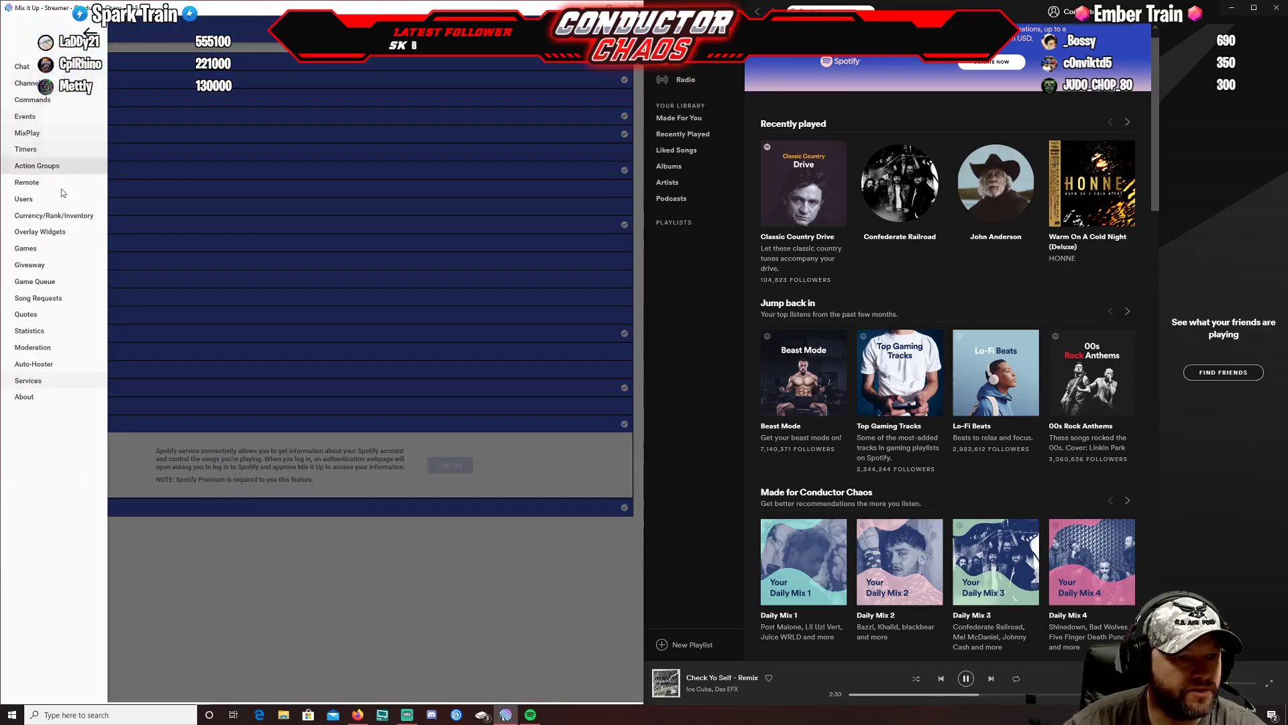
Visit Song Requests, then expand the Song Request group on the Commands page.
left_click(58, 305)
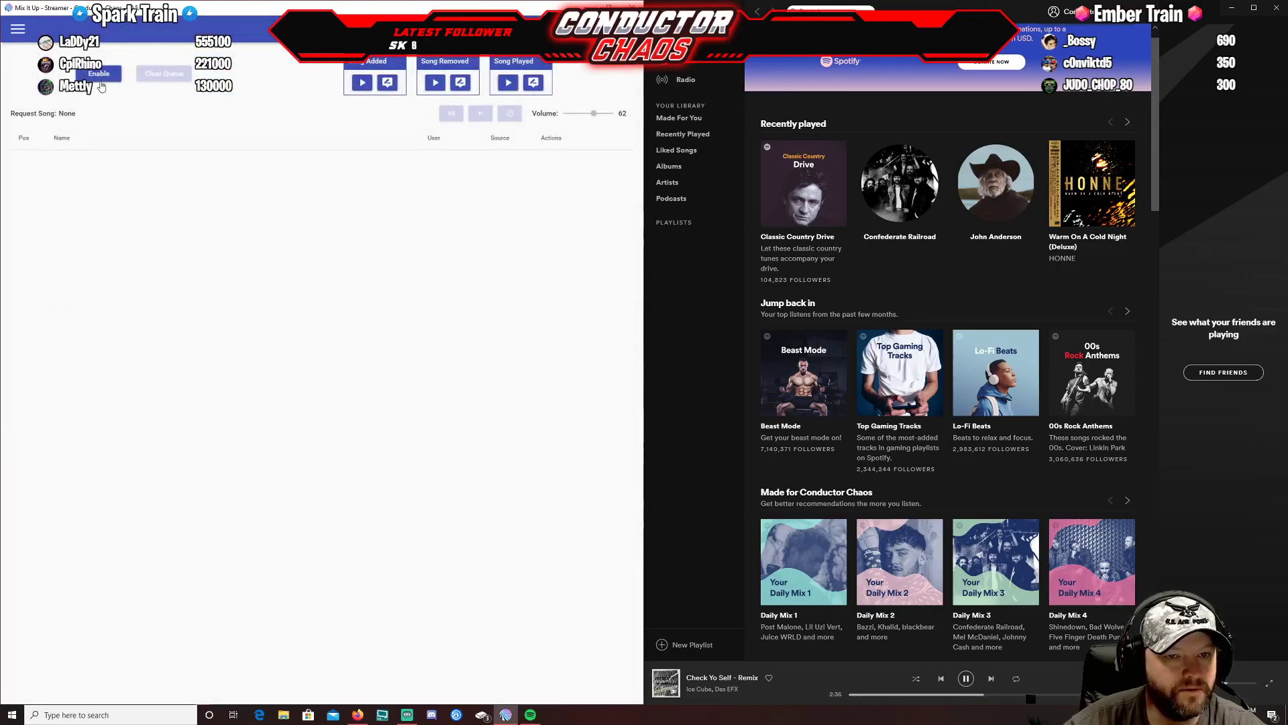
left_click(14, 30)
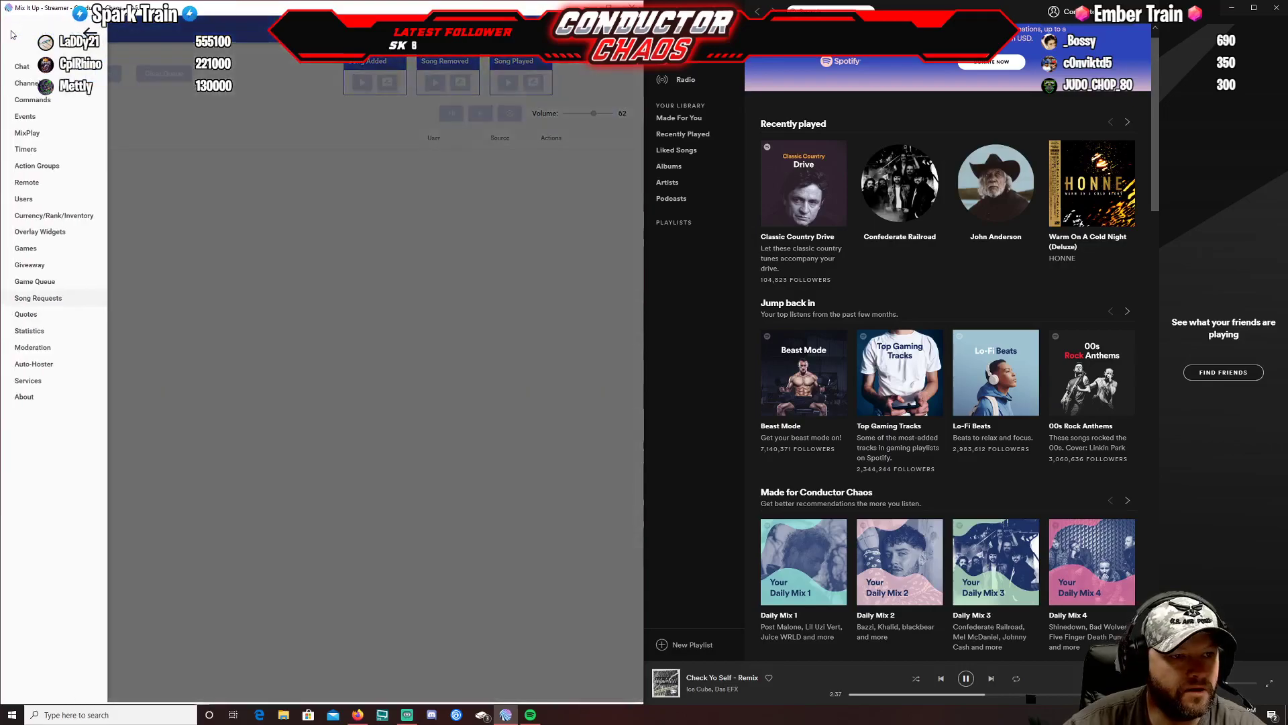
left_click(46, 102)
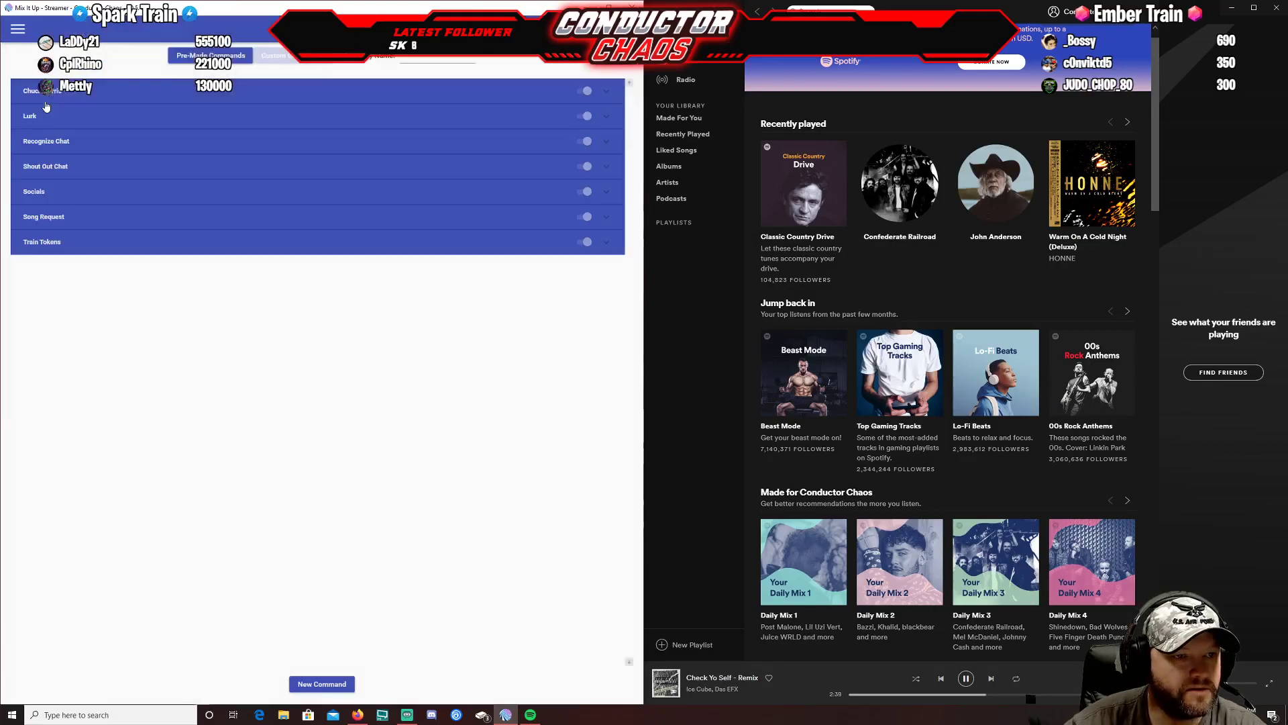
left_click(60, 222)
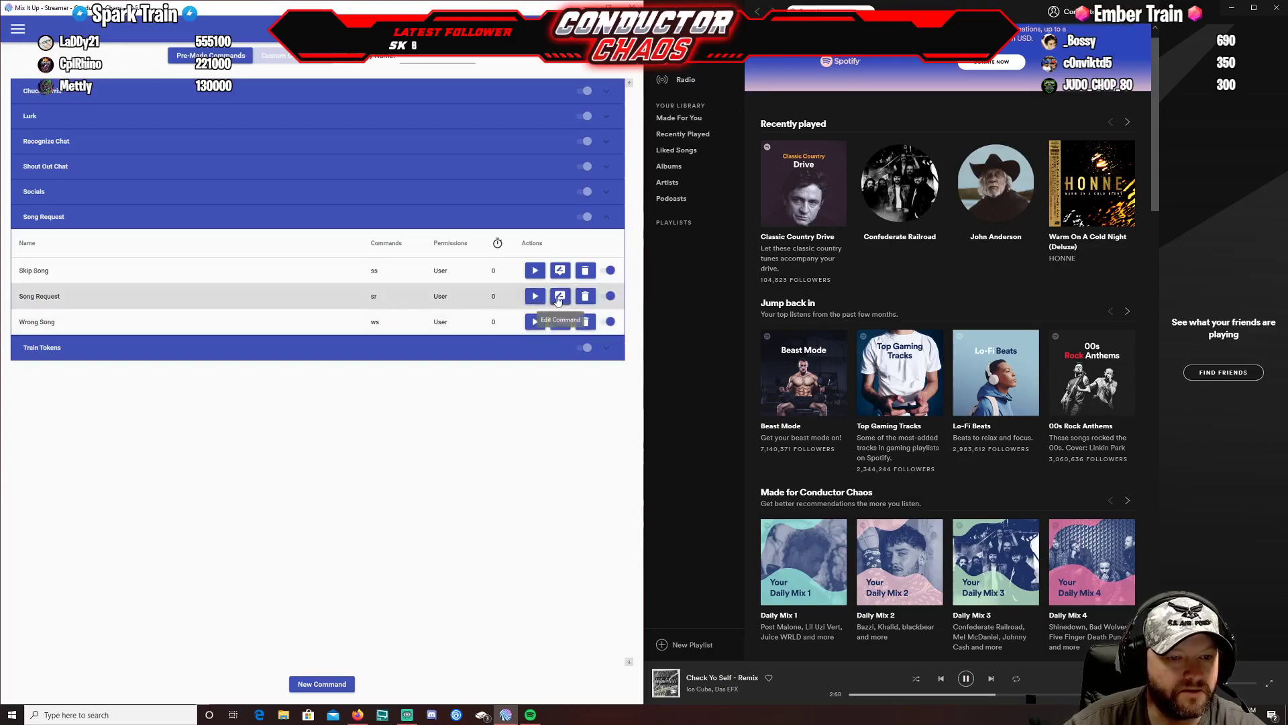
Open the Song Request command editor and review its group, 'sr' trigger and permissions.
left_click(558, 297)
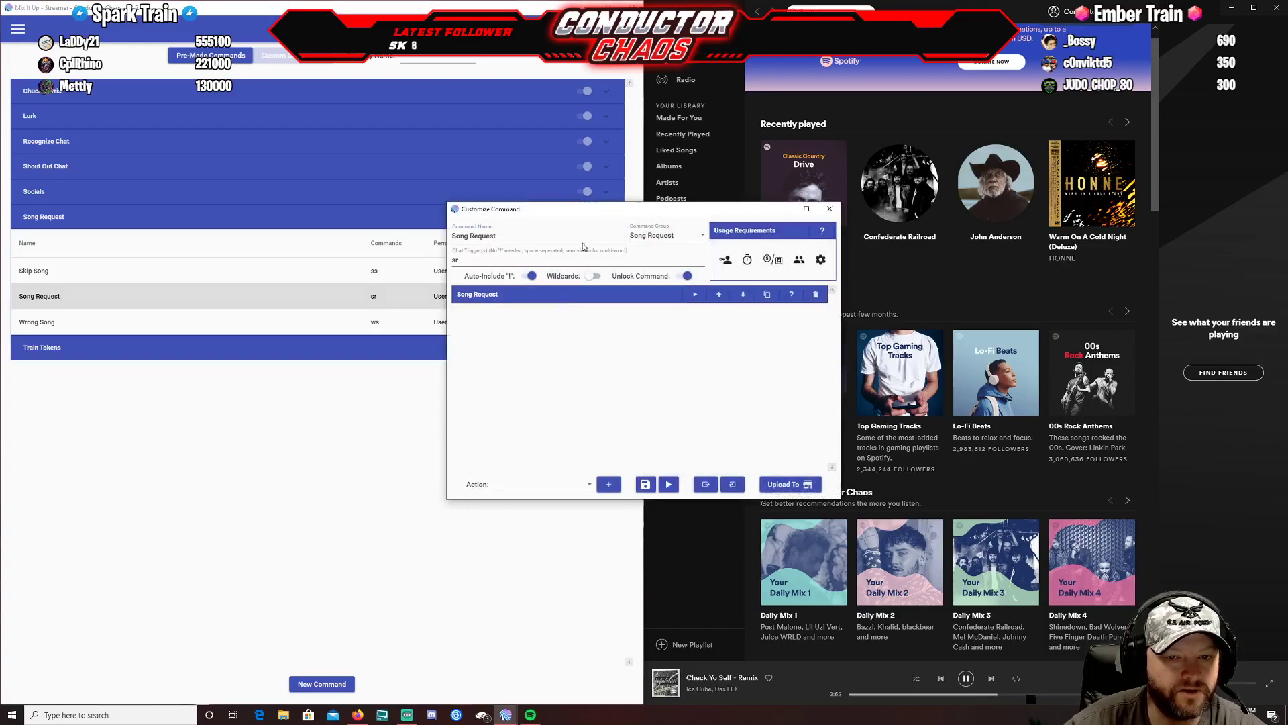
mouse_move(591, 219)
left_mouse_down()
mouse_move(296, 161)
mouse_move(266, 141)
left_mouse_up()
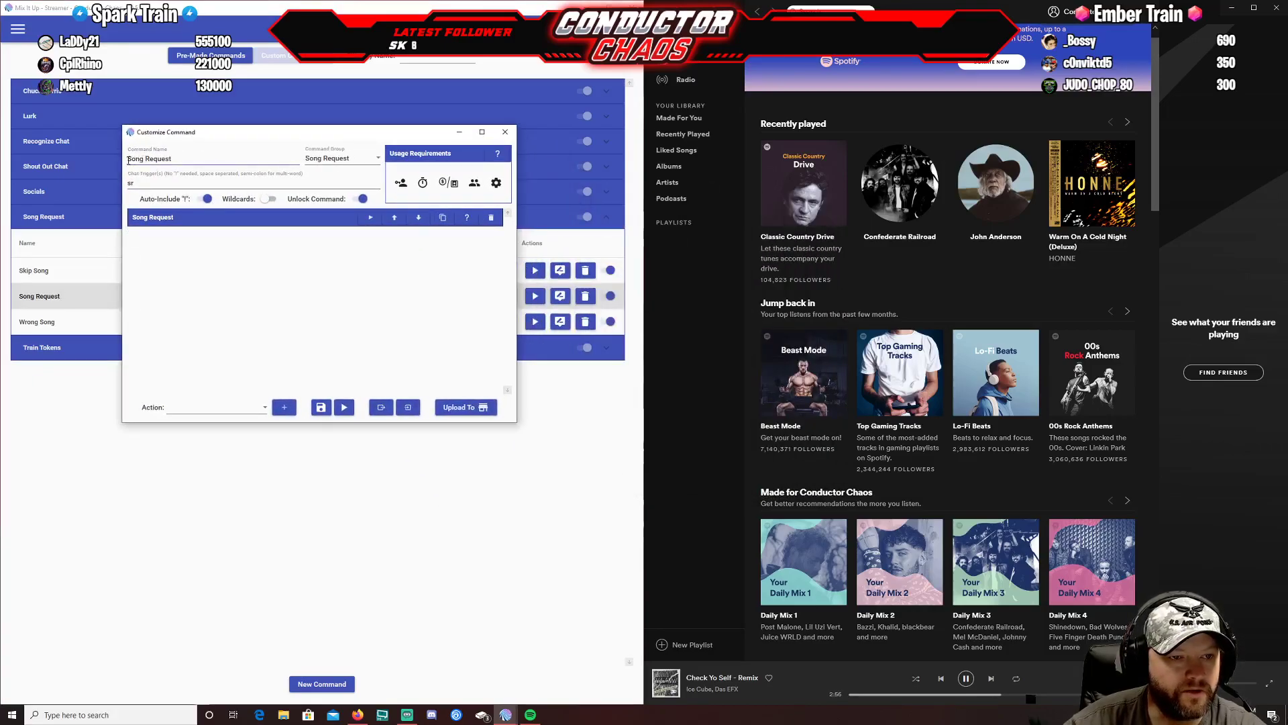
left_click(350, 157)
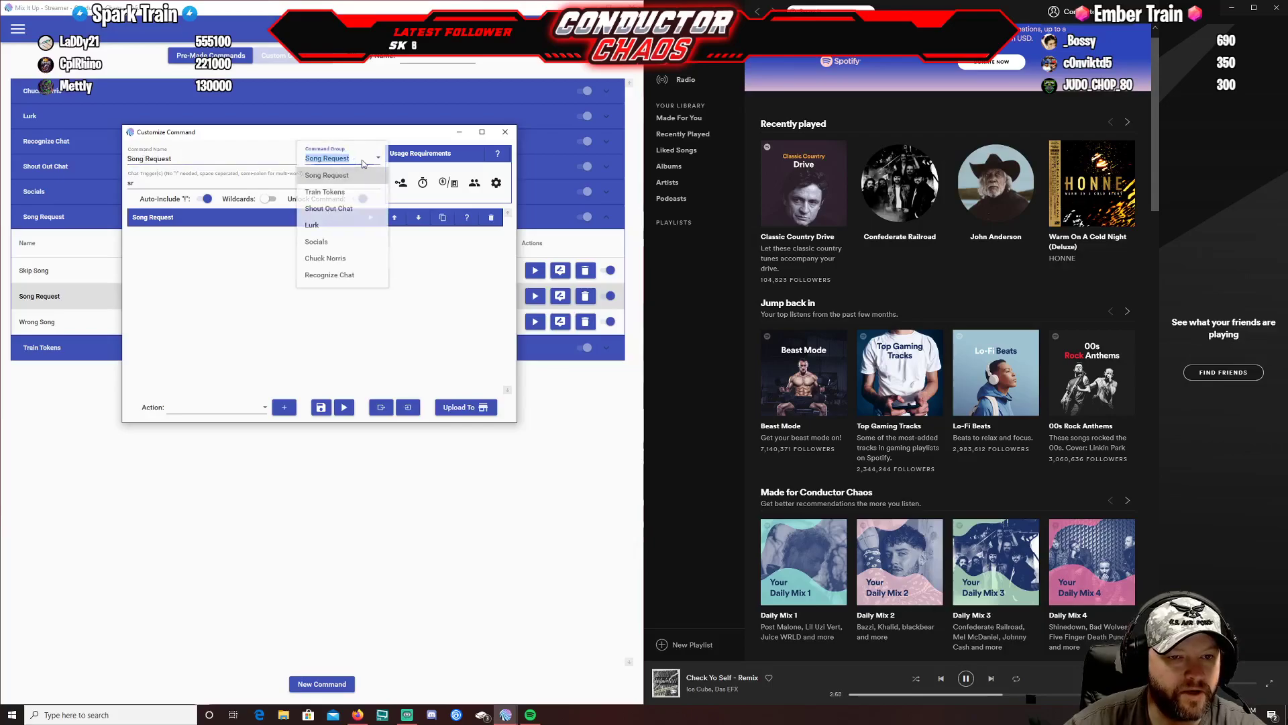
left_click(335, 175)
left_click(149, 186)
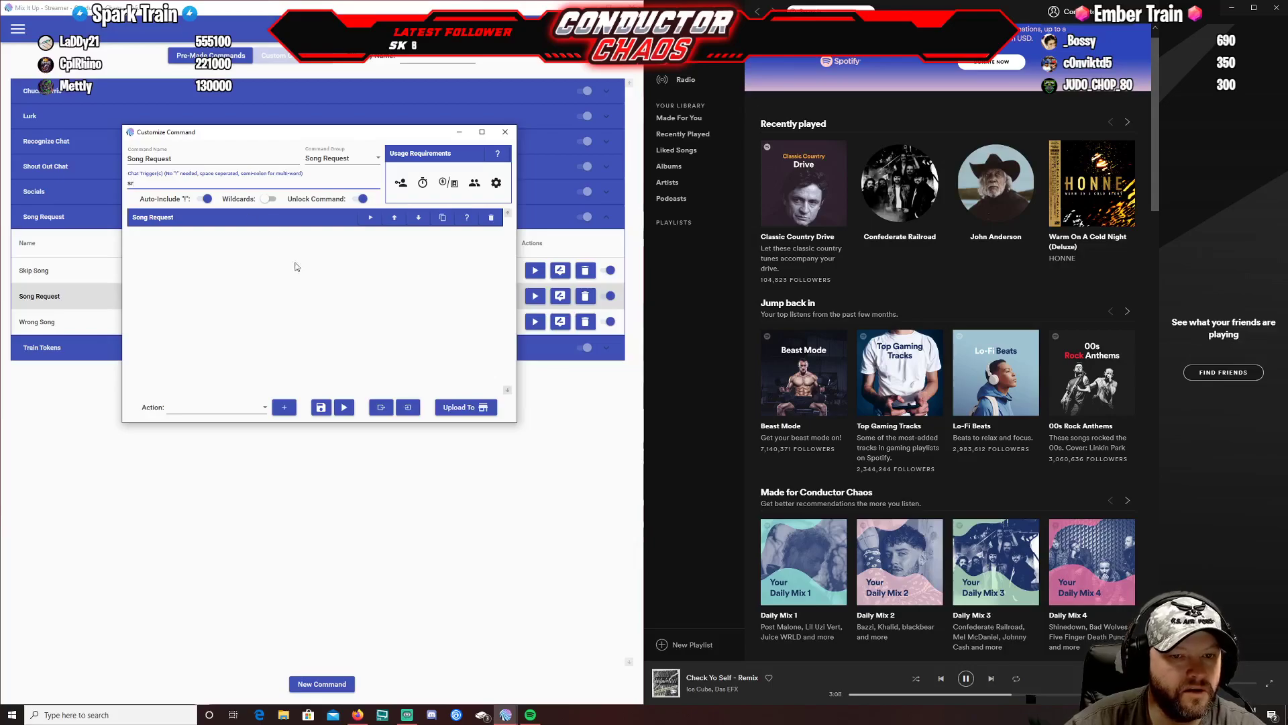
left_click(401, 183)
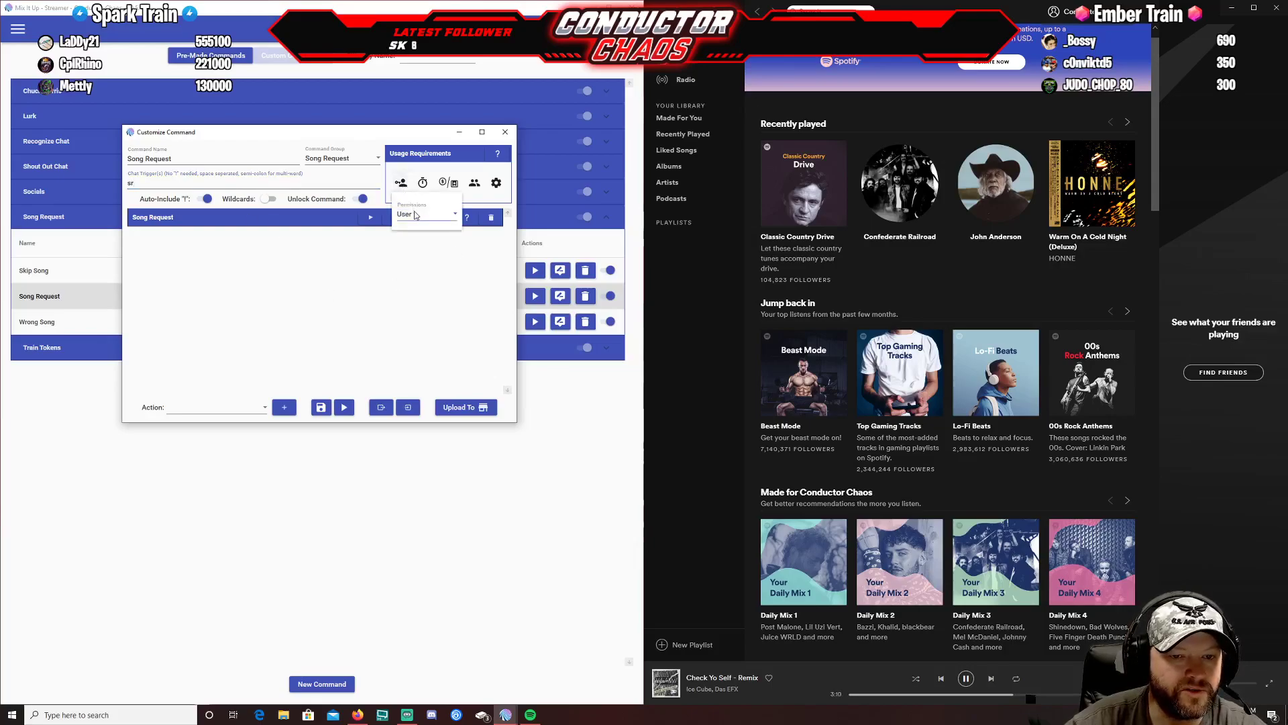
Keep the Individual cooldown type and change the cooldown from 0 to 130 seconds.
left_click(423, 185)
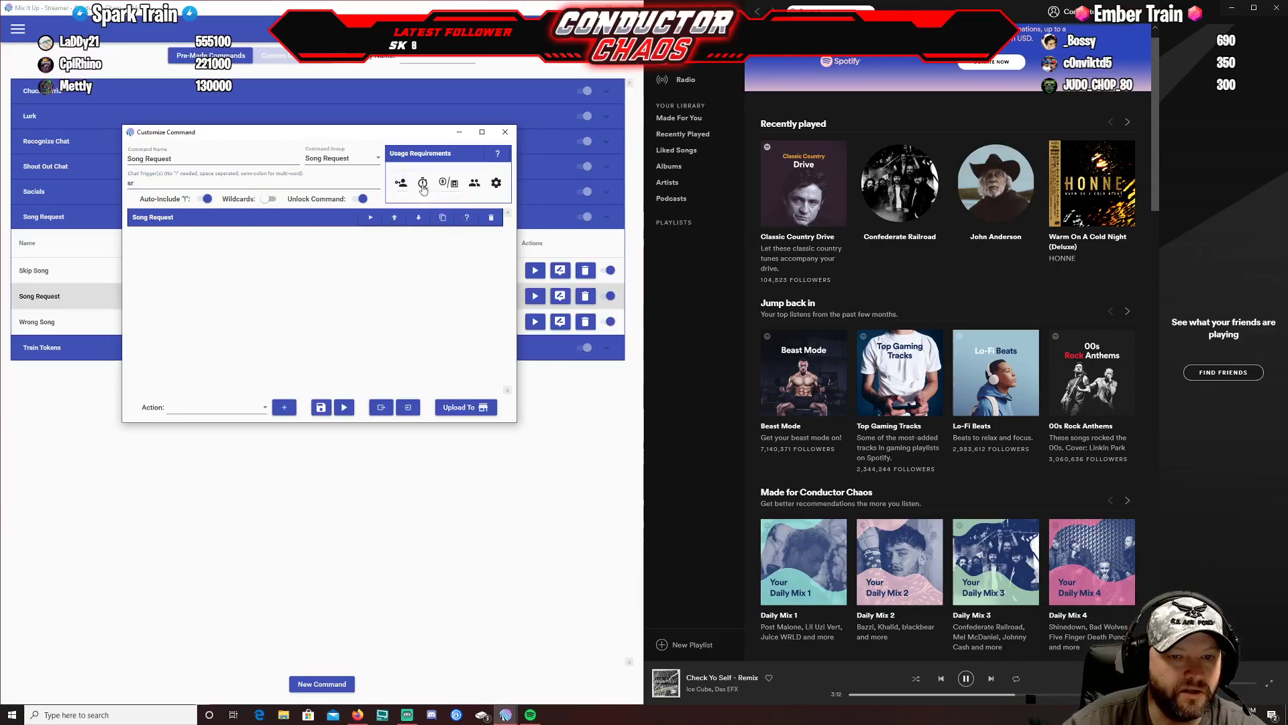
left_click(423, 187)
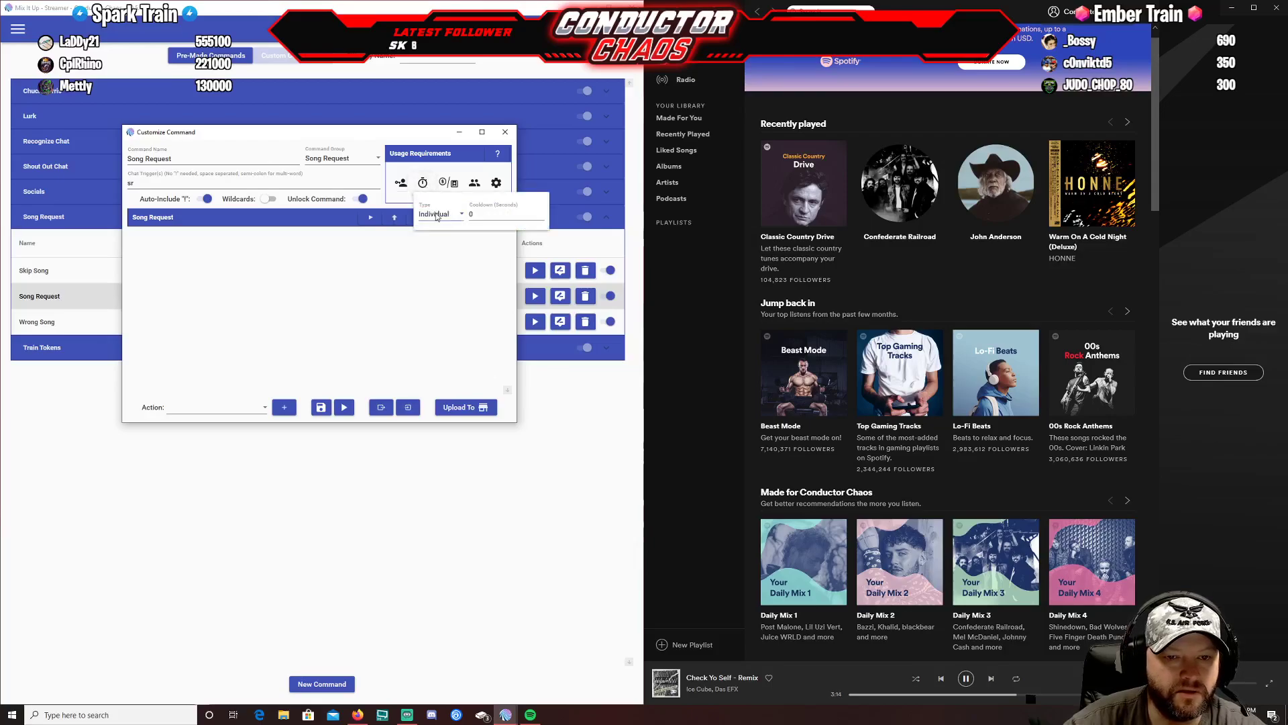
left_click(452, 215)
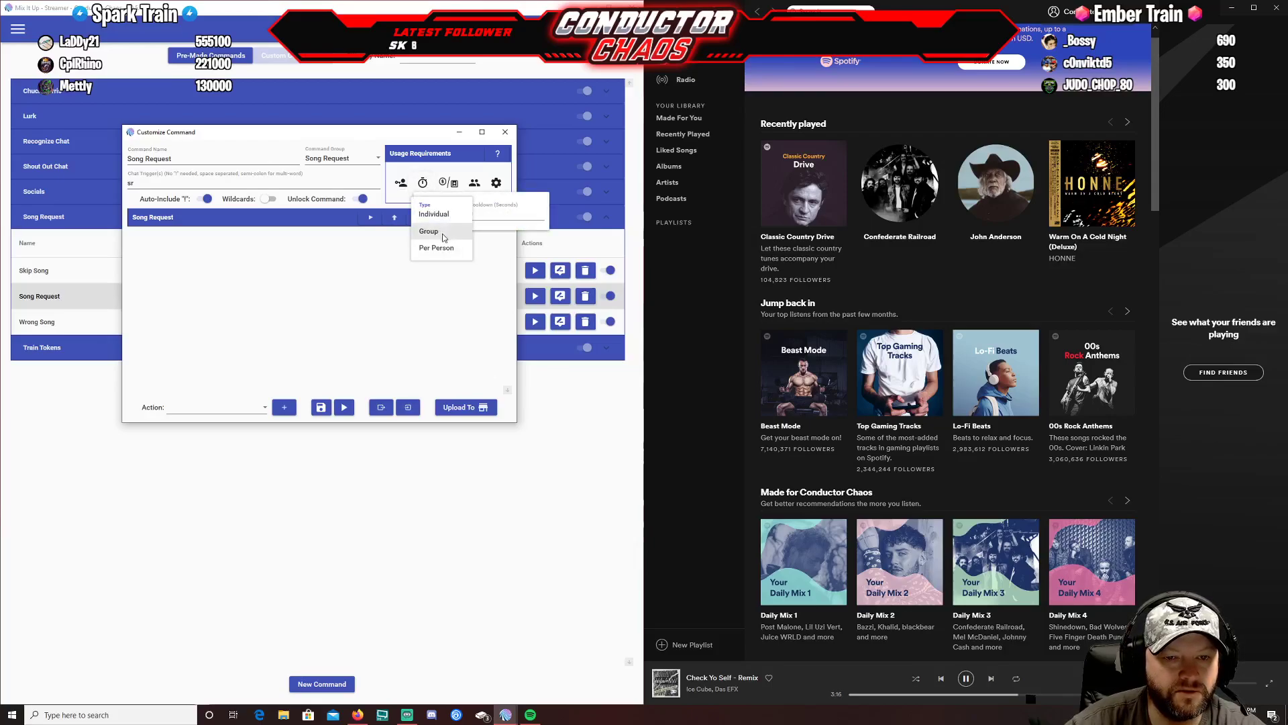
left_click(492, 216)
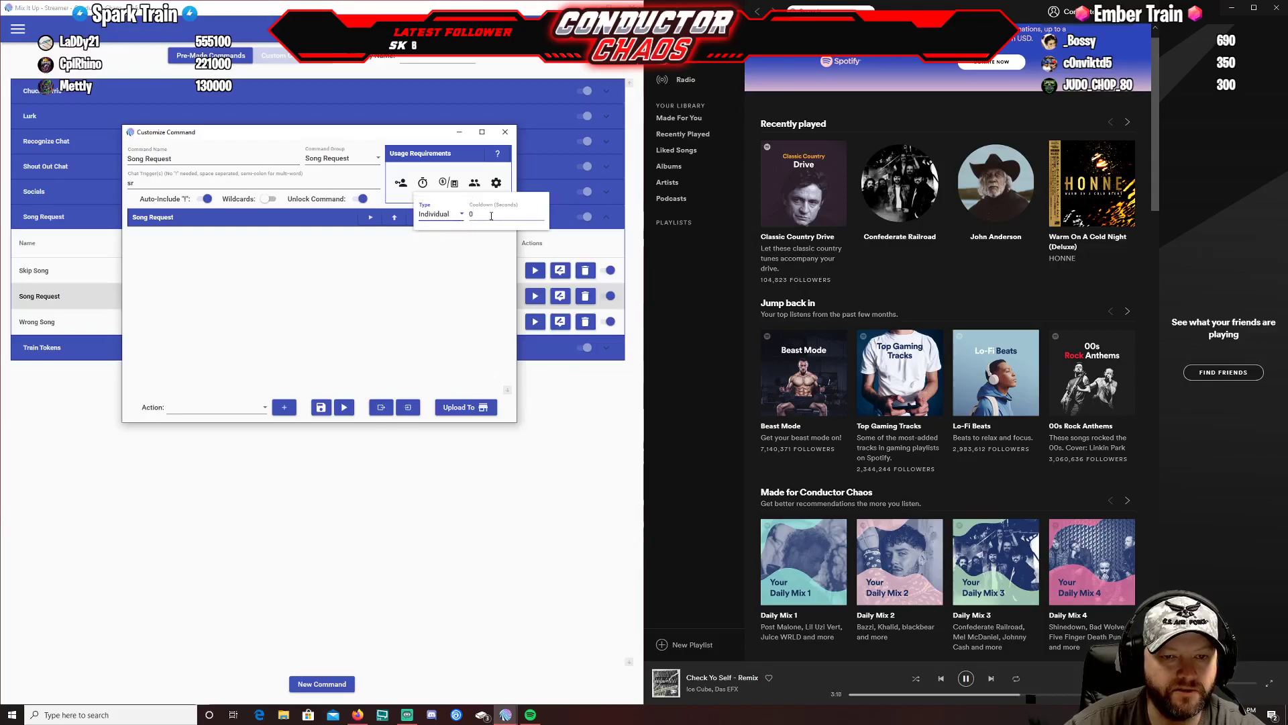
double_click(479, 216)
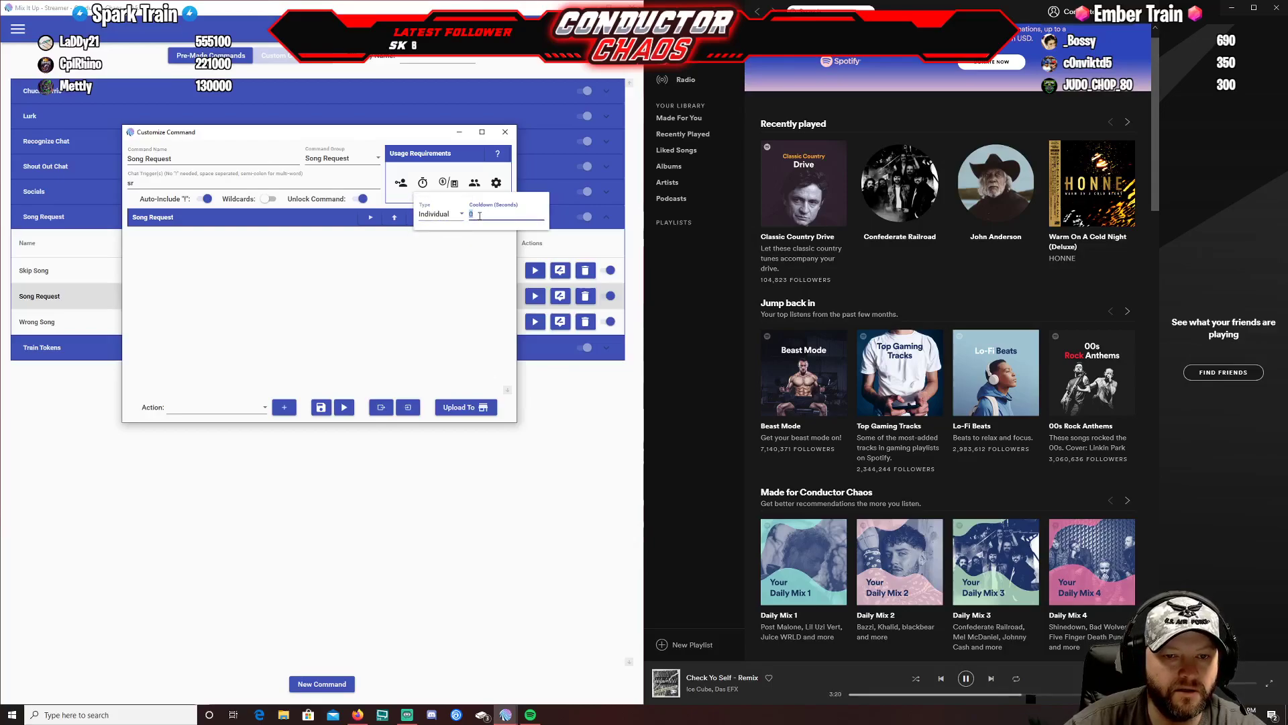
type("130")
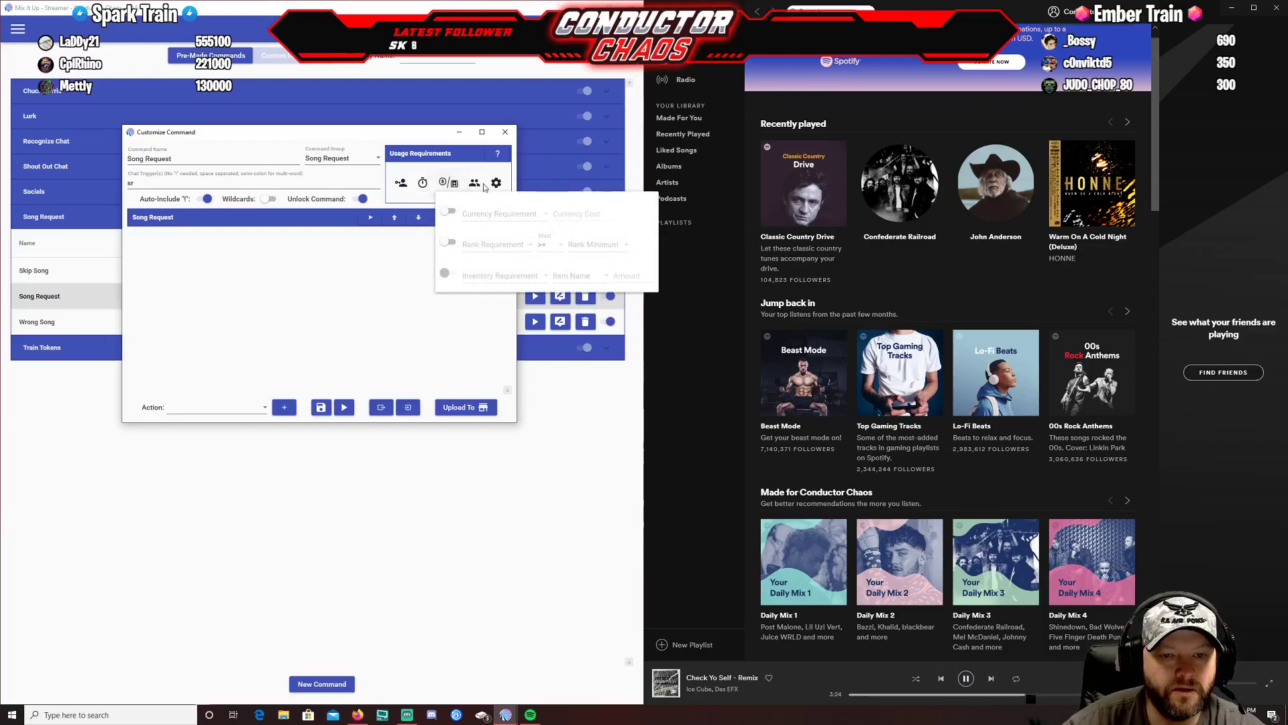
mouse_move(477, 187)
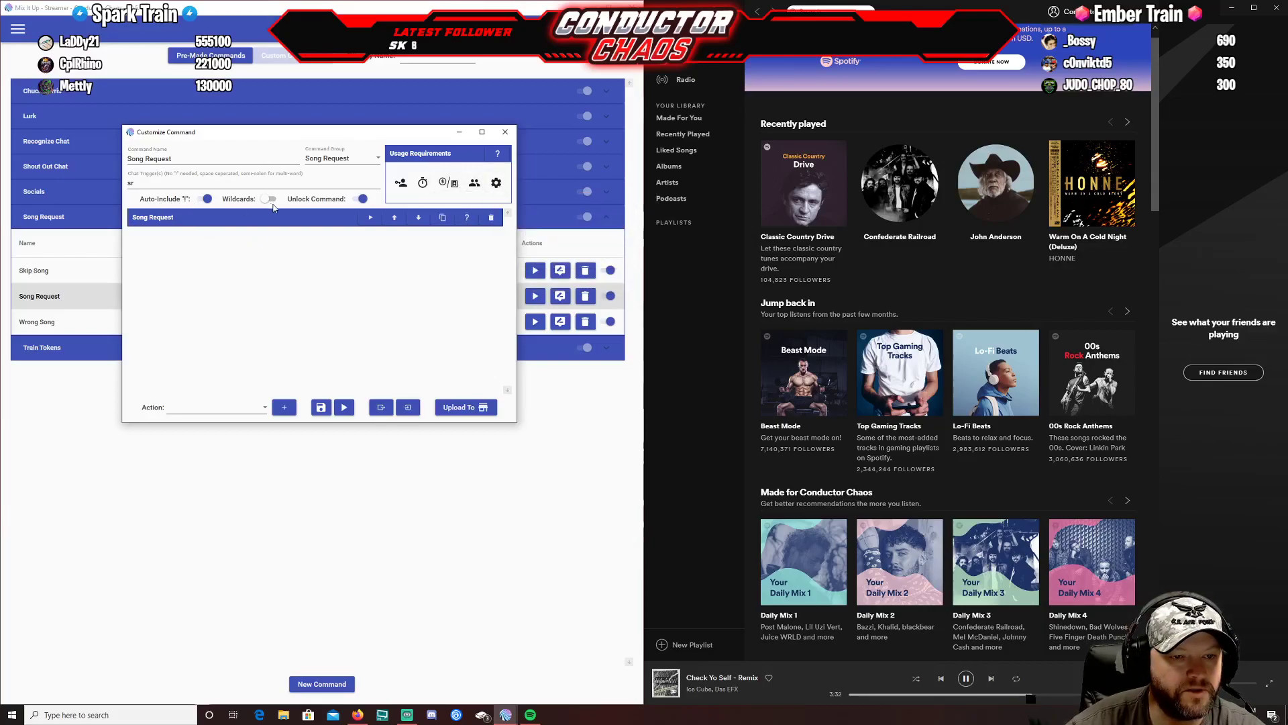
Set the song action to Search Songs & Pick First Result with Spotify as the service.
left_click(196, 222)
left_click(211, 258)
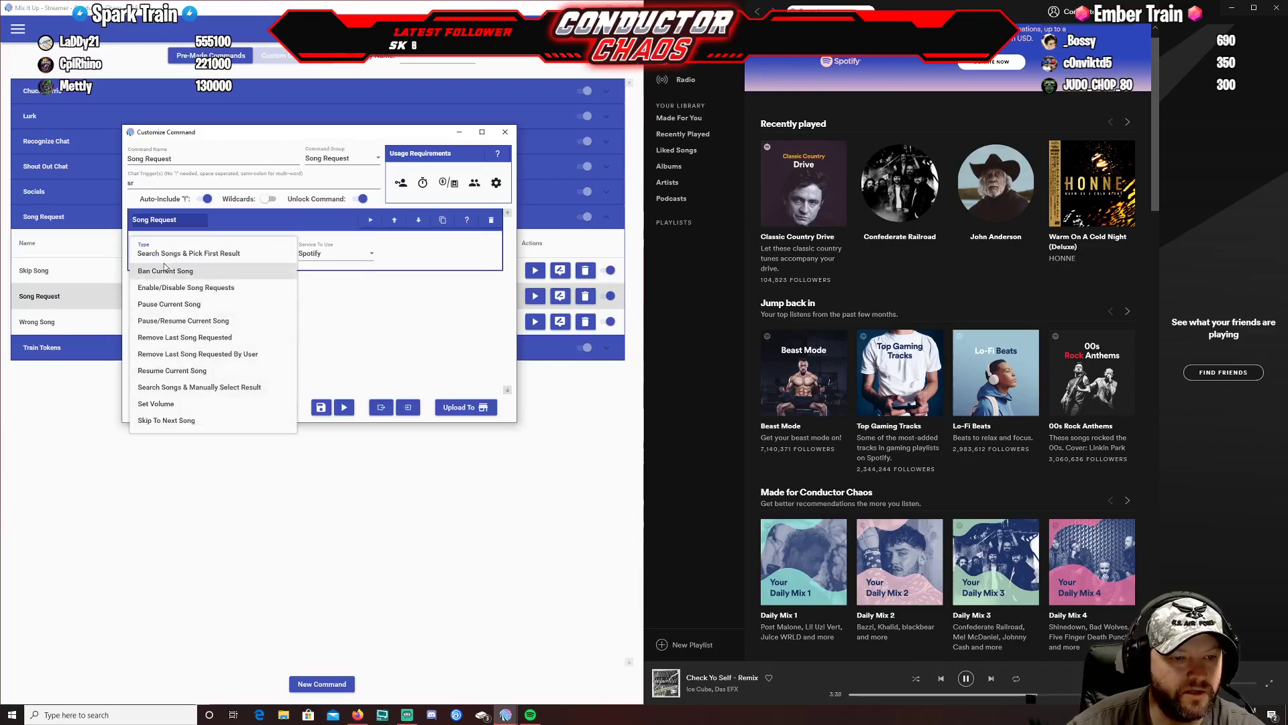
left_click(209, 258)
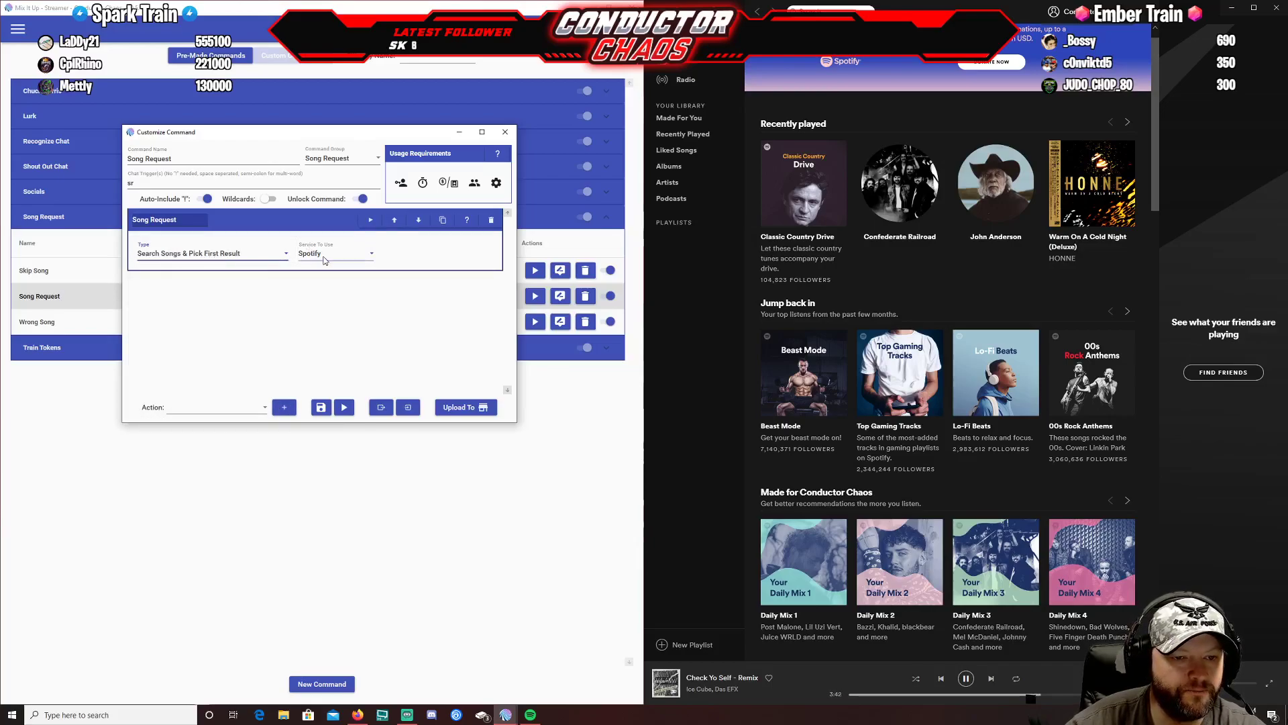
left_click(222, 256)
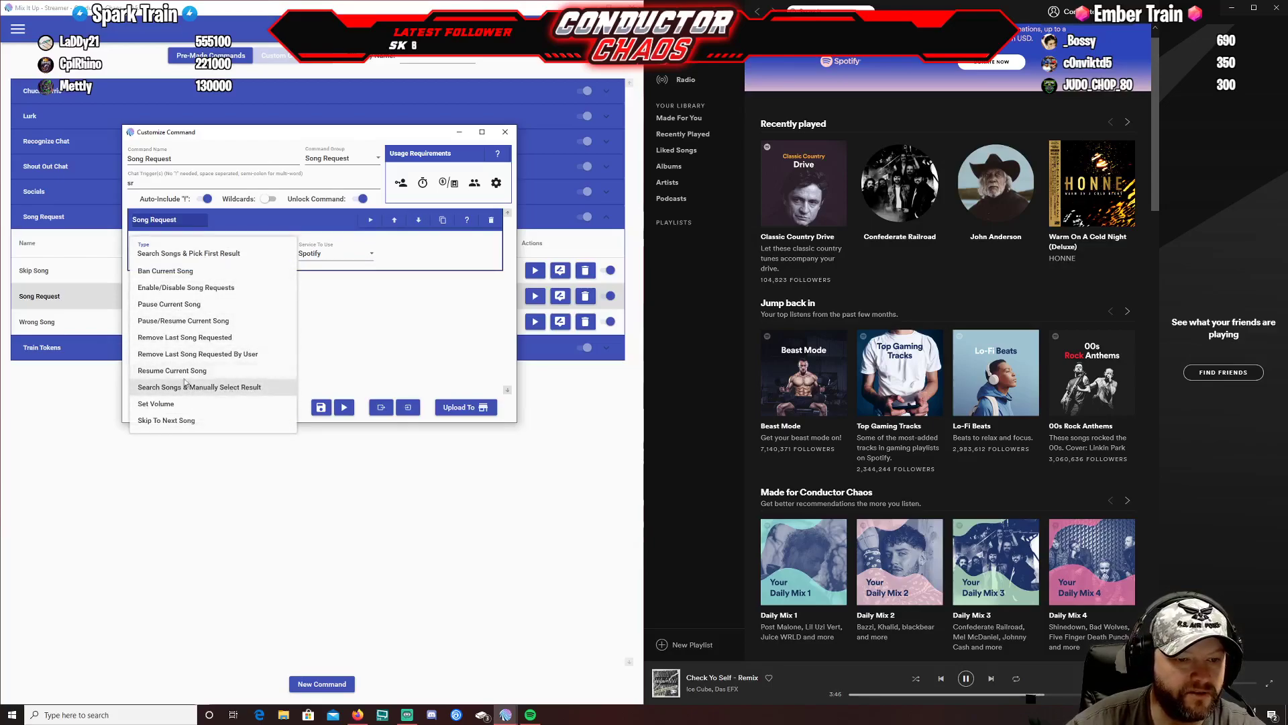
left_click(329, 295)
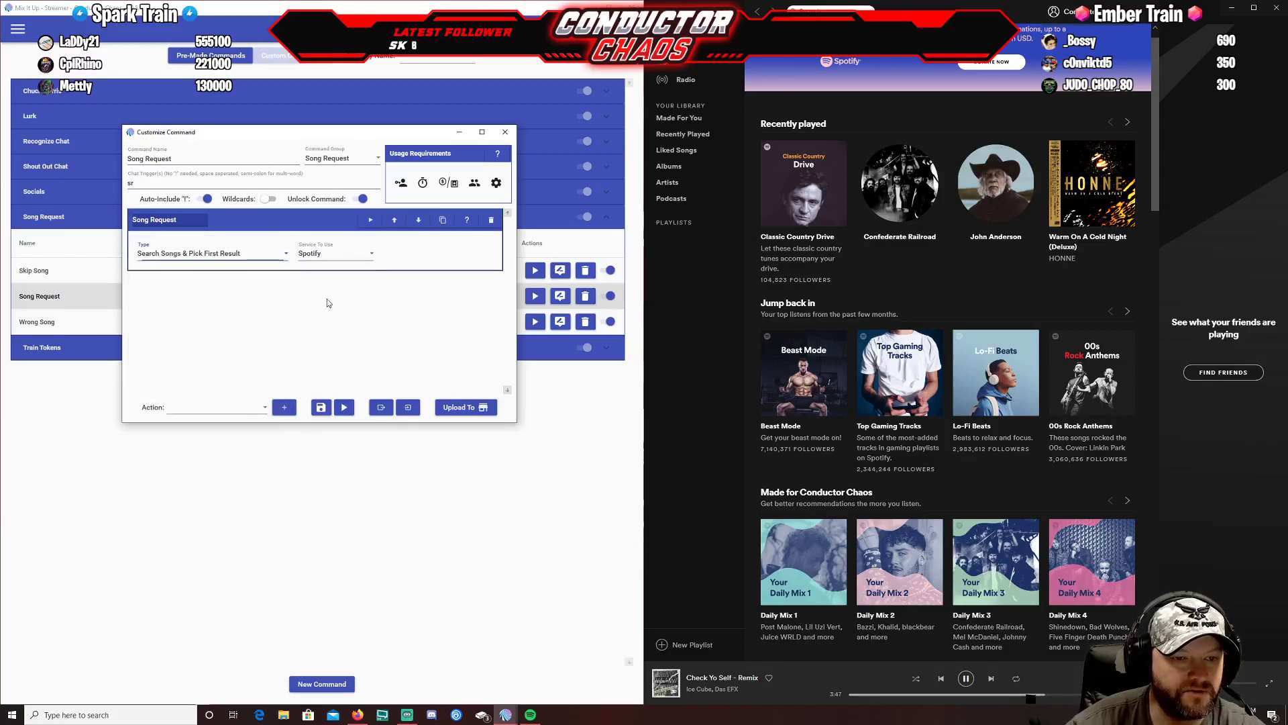
left_click(344, 256)
left_click(329, 260)
left_click(322, 262)
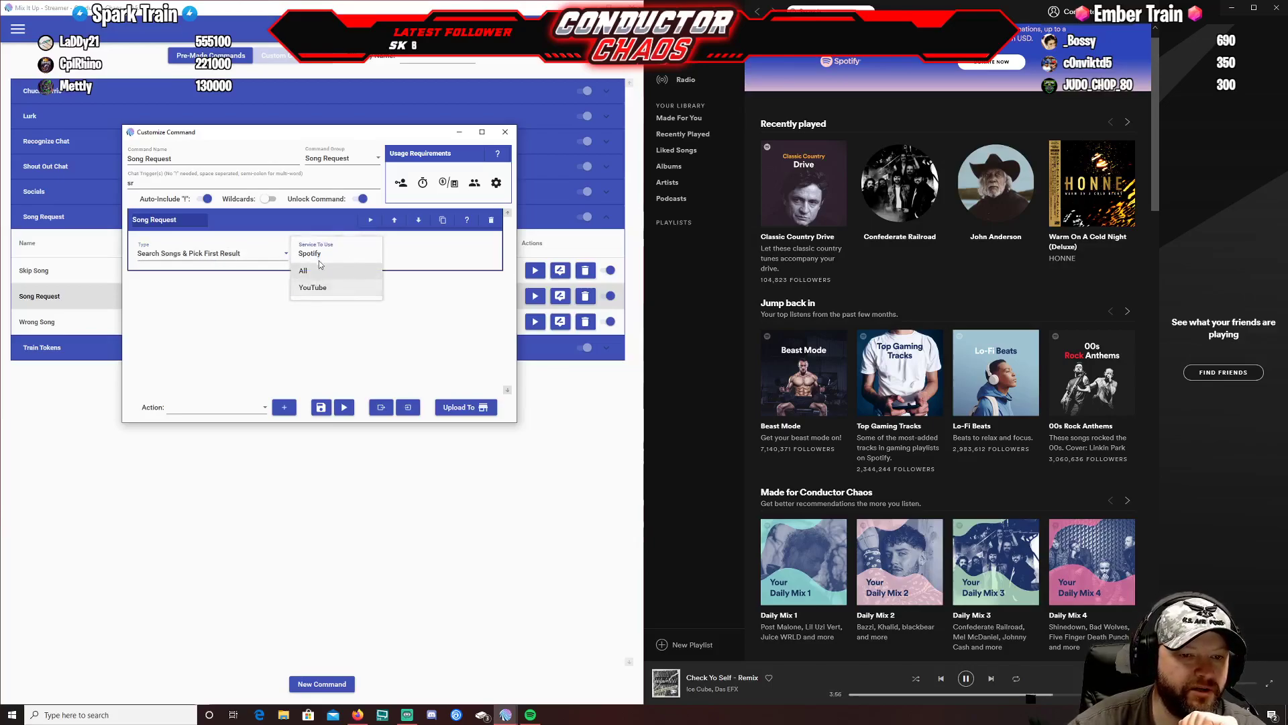
left_click(330, 302)
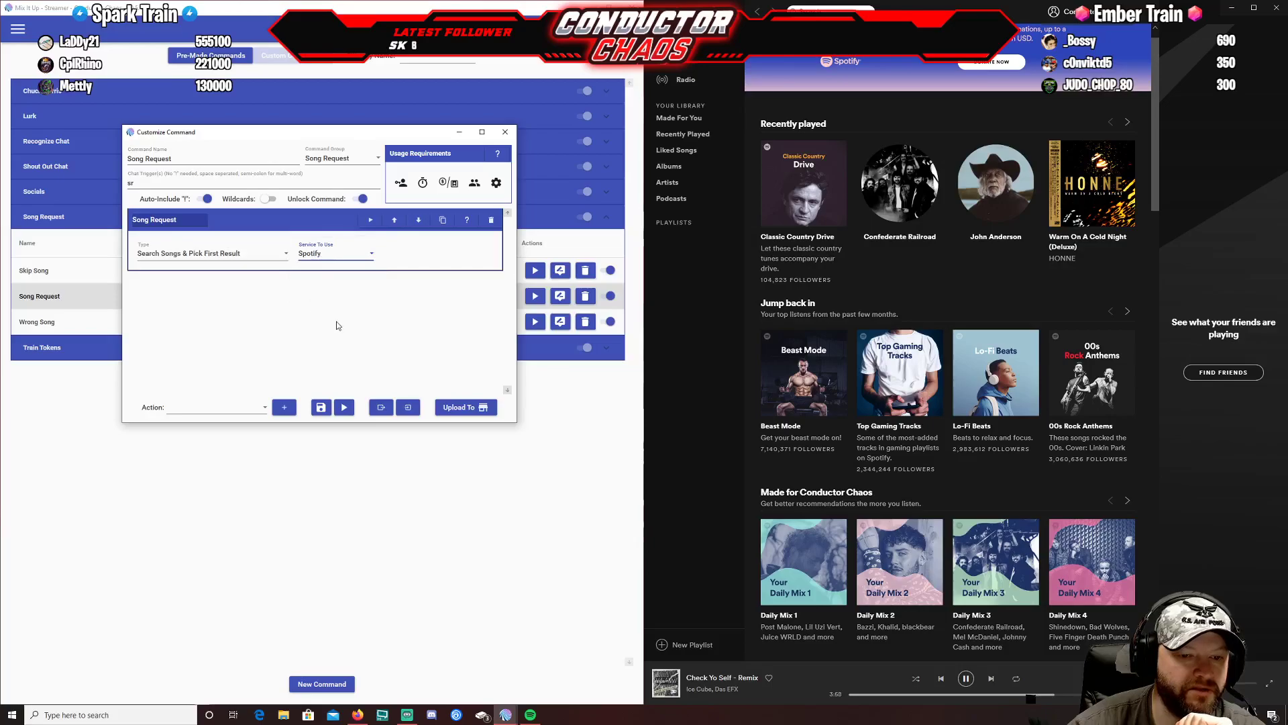
Save the command and send a !sr test in chat, answered 'Song Requests are not currently enabled'.
left_click(320, 410)
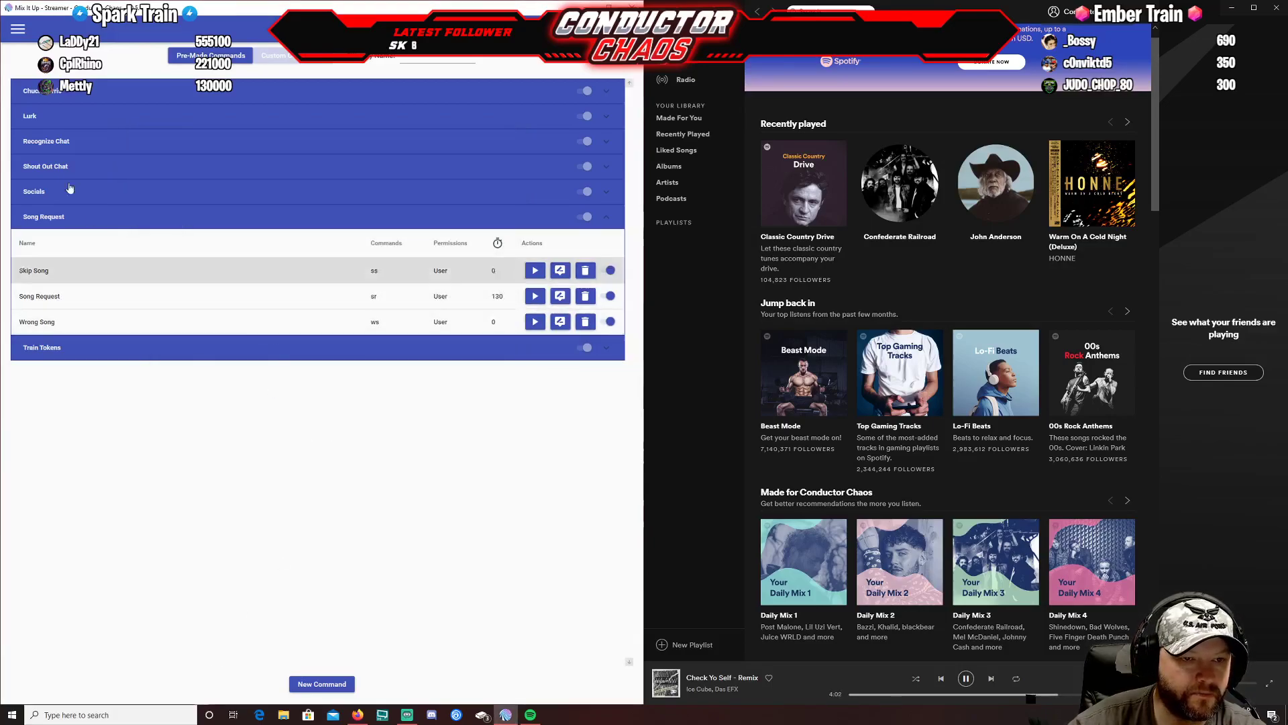
left_click(18, 29)
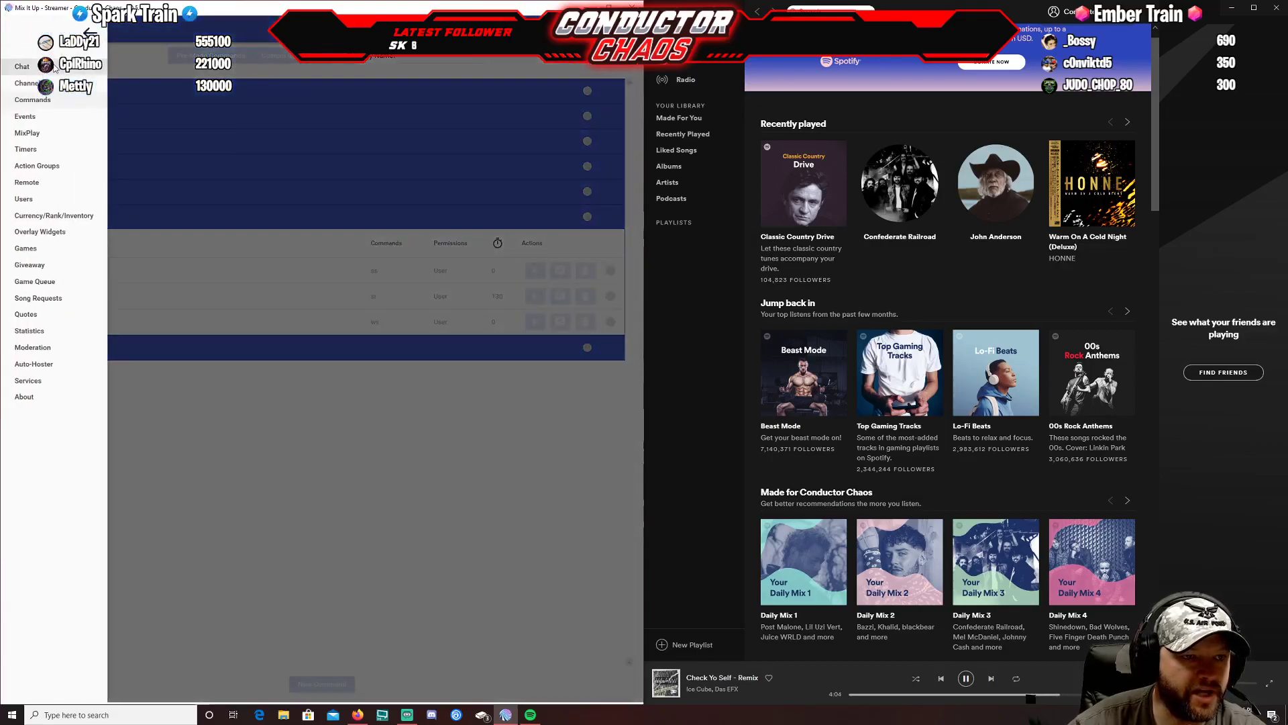
left_click(54, 67)
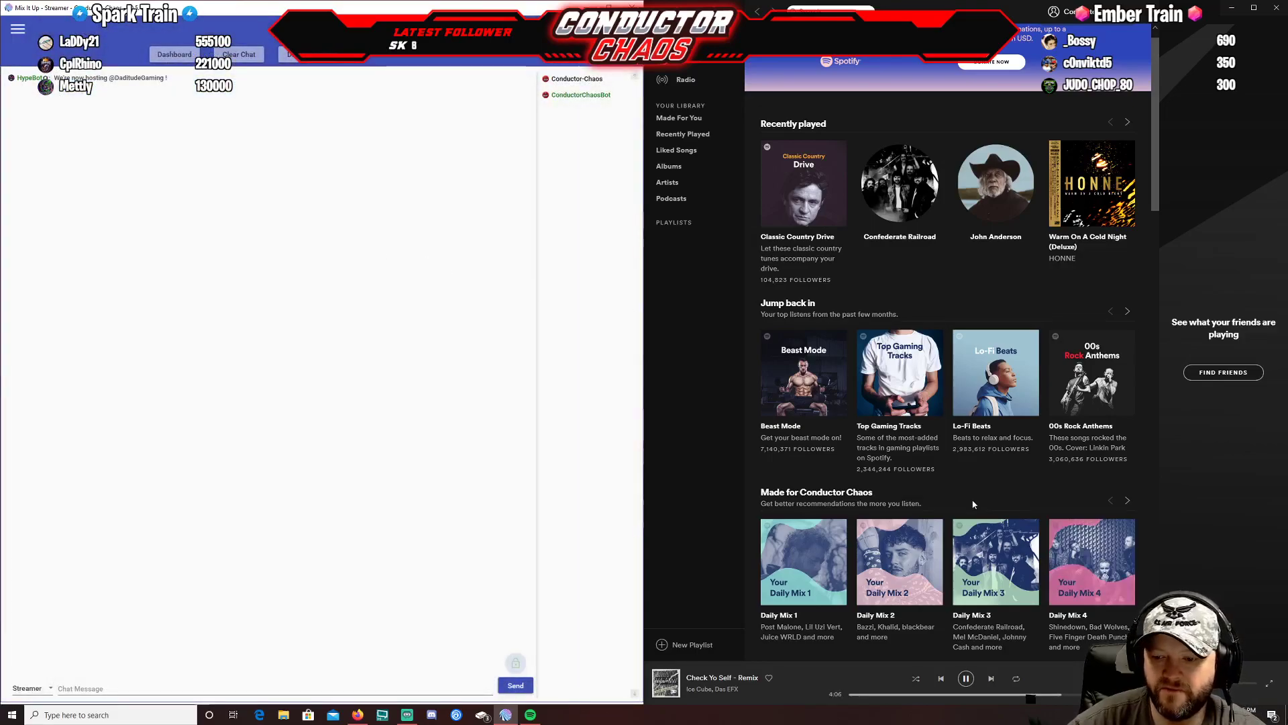
left_click(152, 687)
type("ter Post Malone Circles")
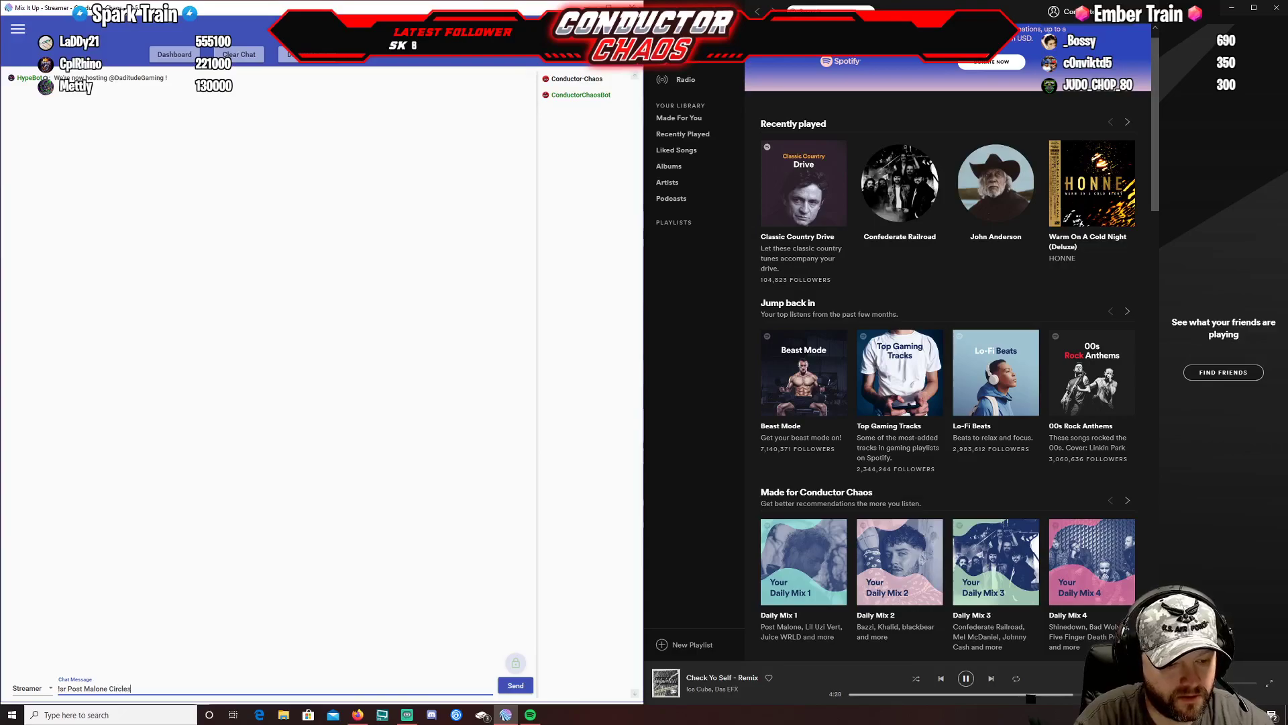
key("Return")
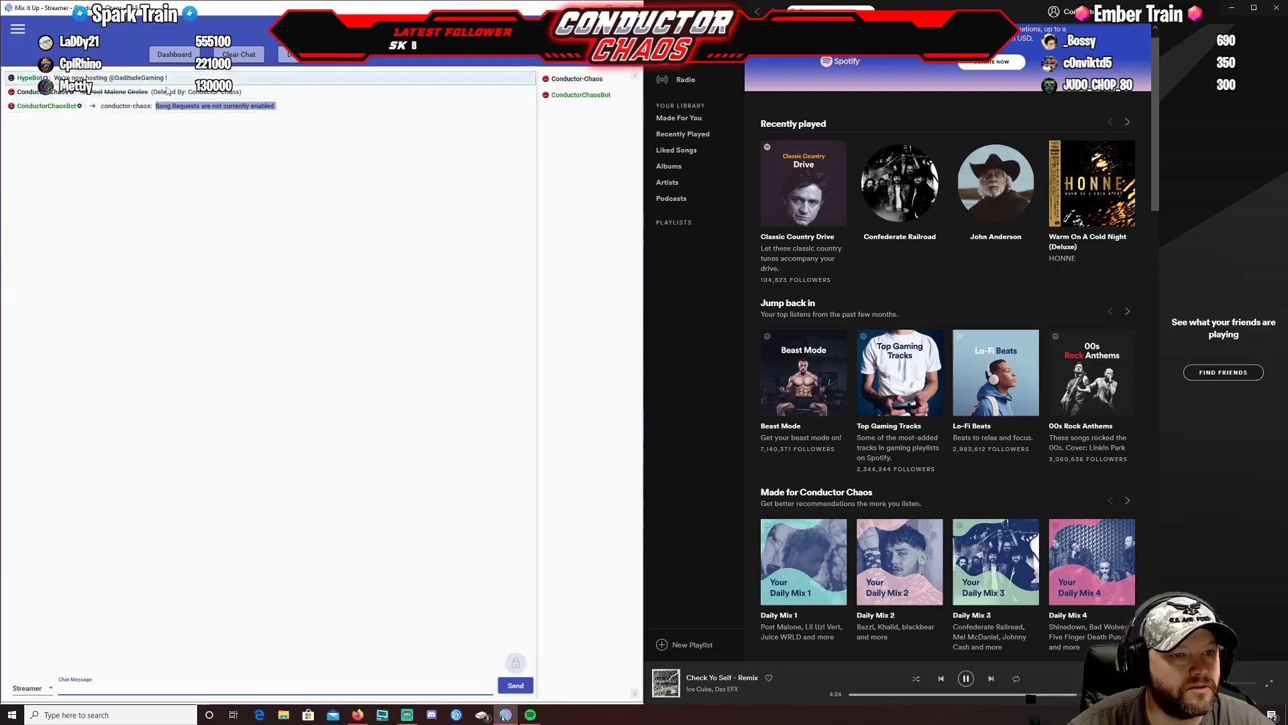
Go to the Song Requests page, with an empty queue and volume at 62.
left_click(18, 29)
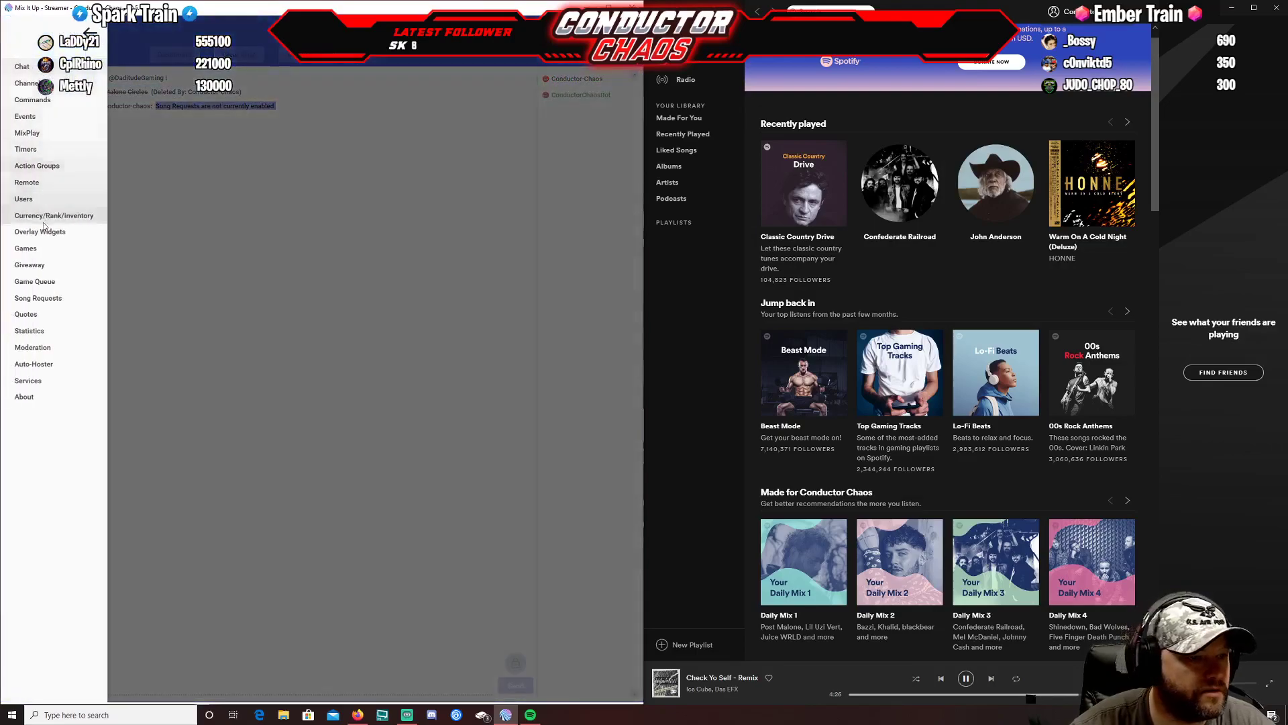
left_click(45, 300)
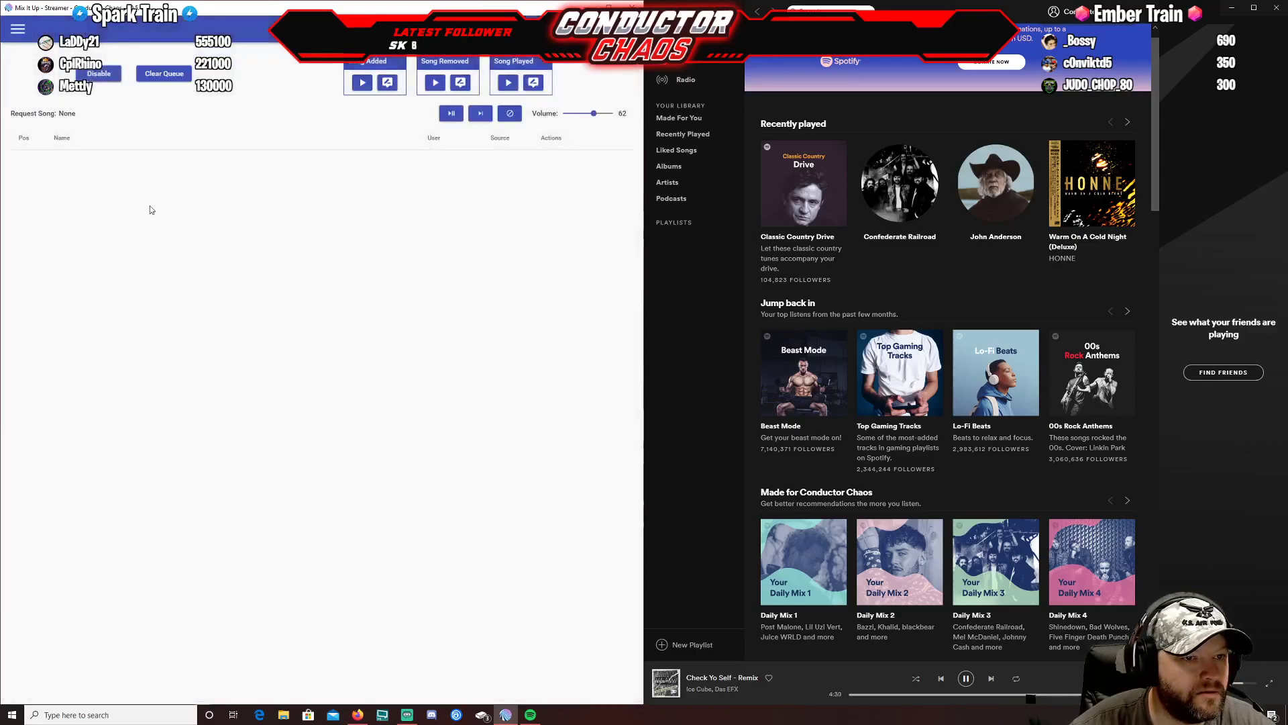
left_click(15, 30)
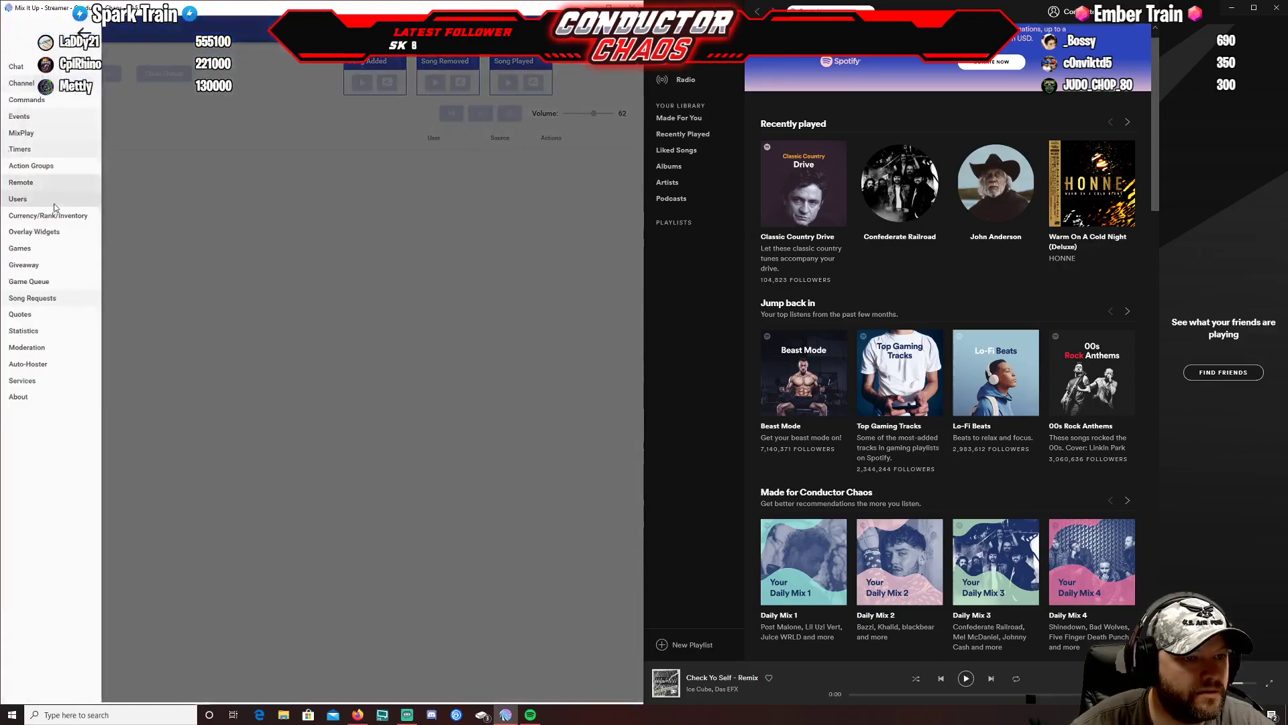
left_click(200, 382)
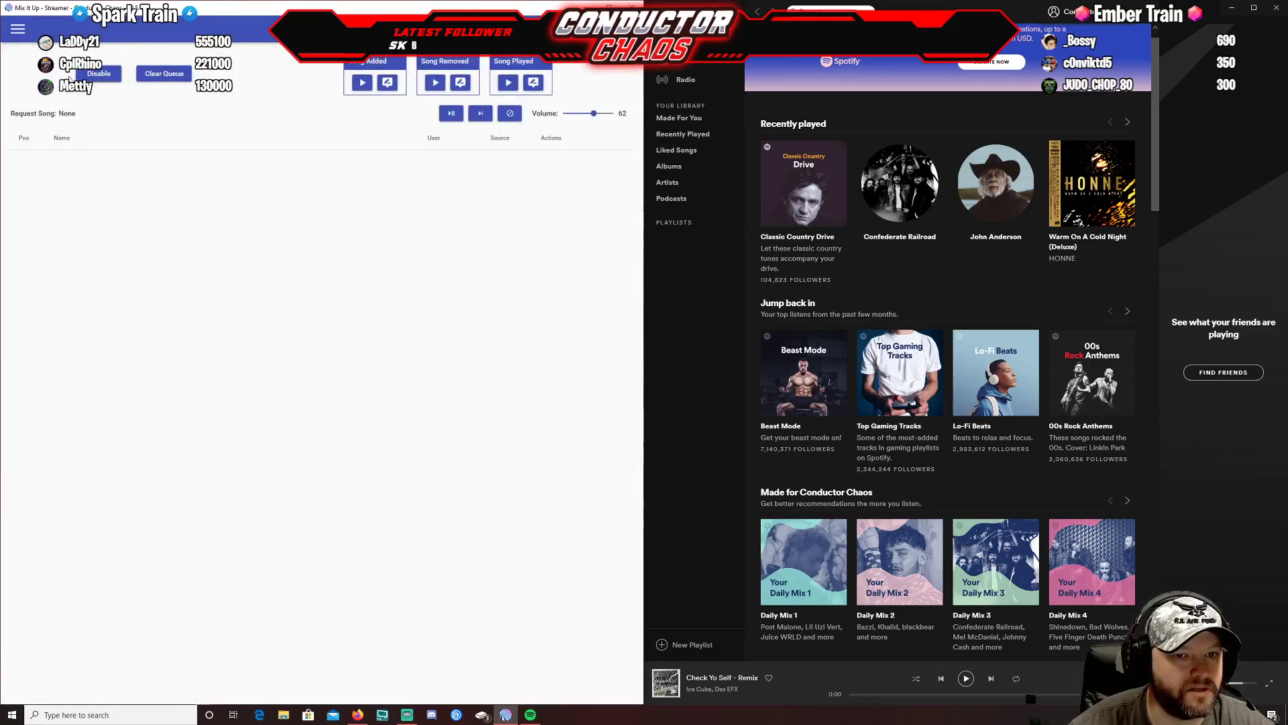
left_click(17, 28)
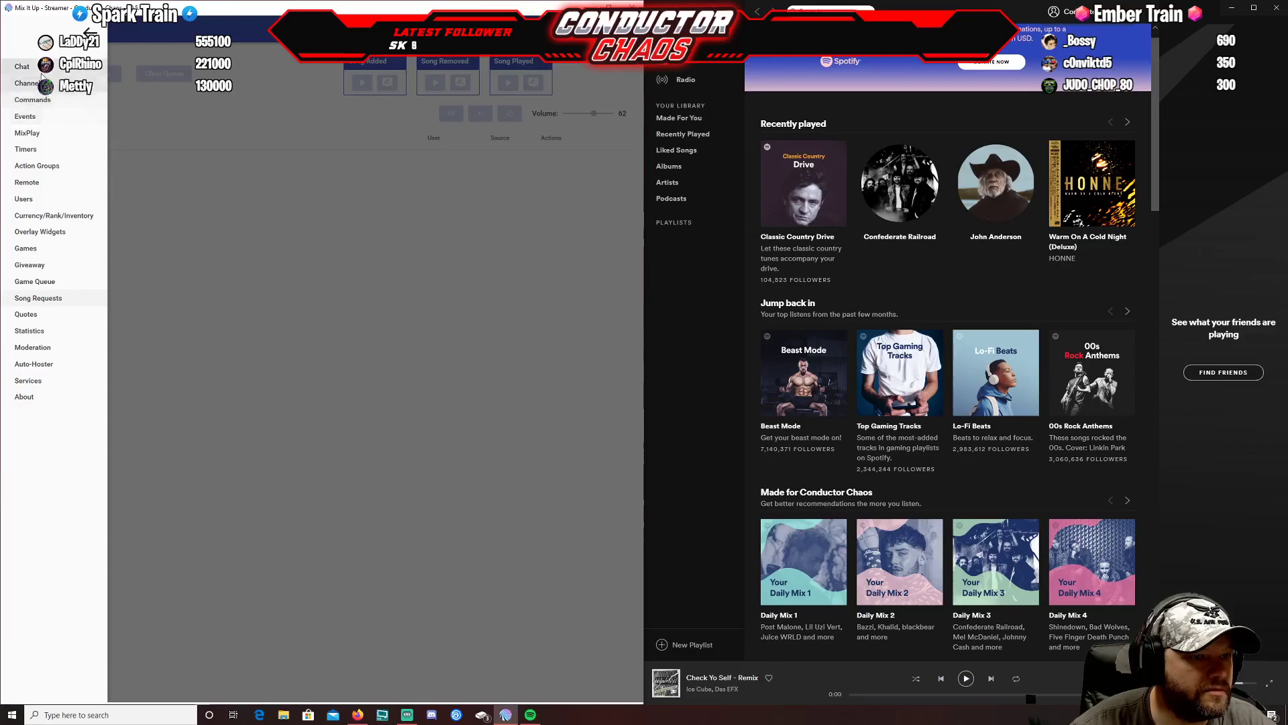
Send '!sr Post Malone Circles' in chat; the bot replies the command is on cooldown.
left_click(41, 73)
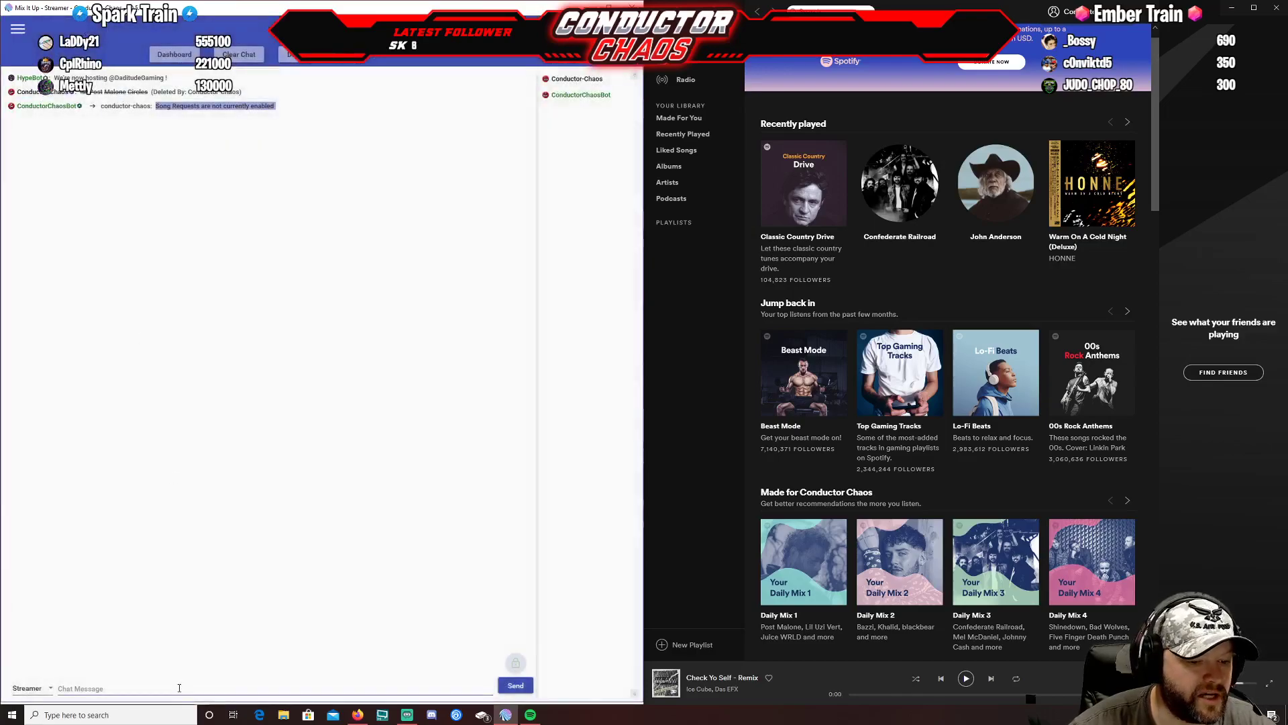
left_click(179, 688)
type("!sr Post Malone Circles")
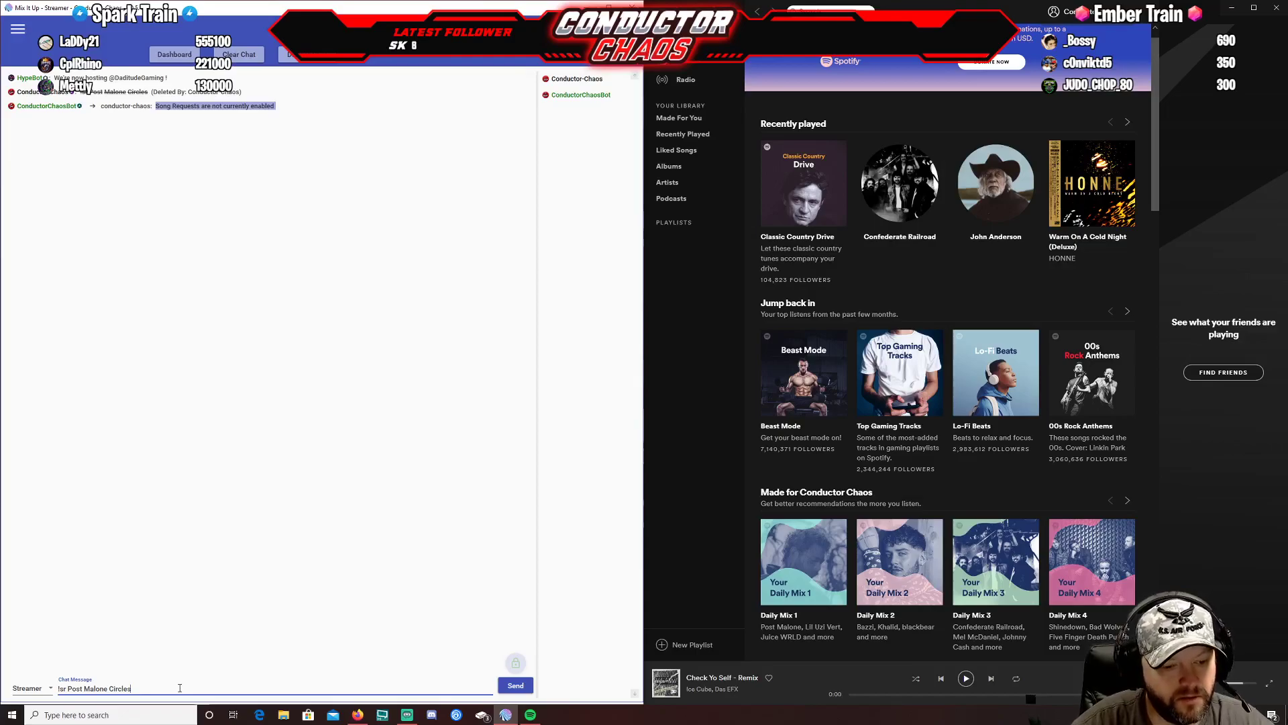
key("Return")
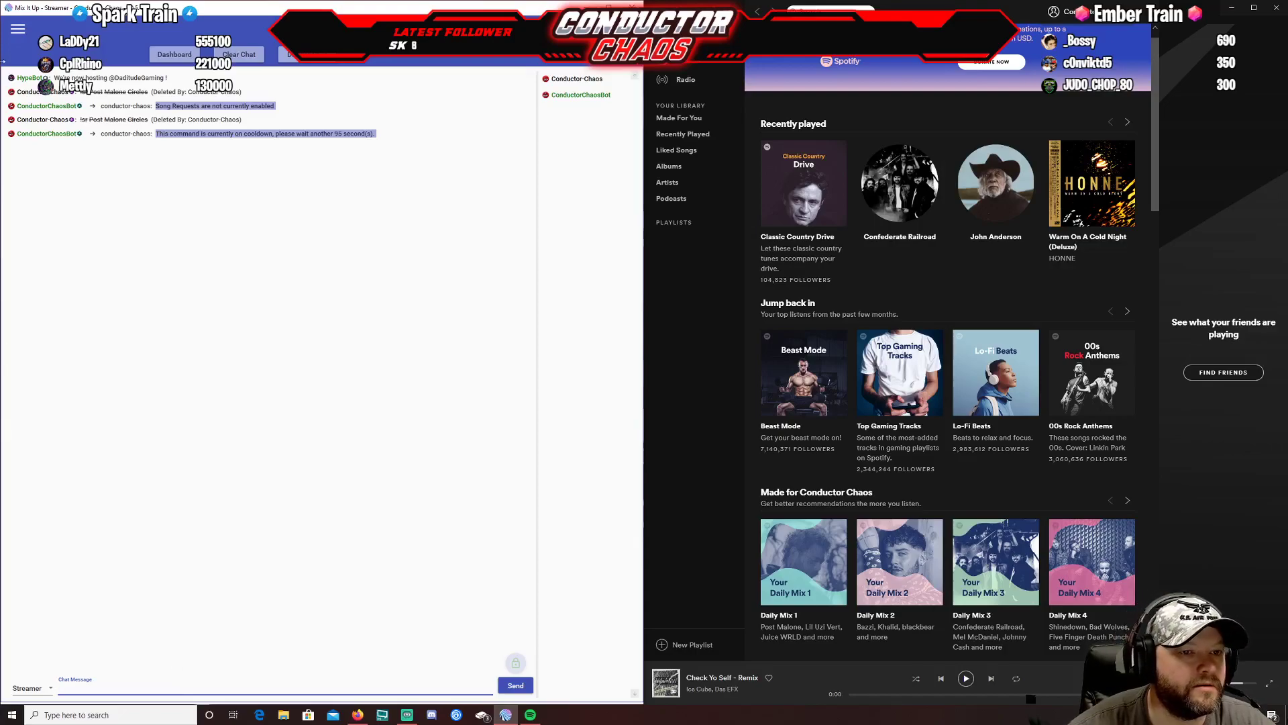
left_click(20, 30)
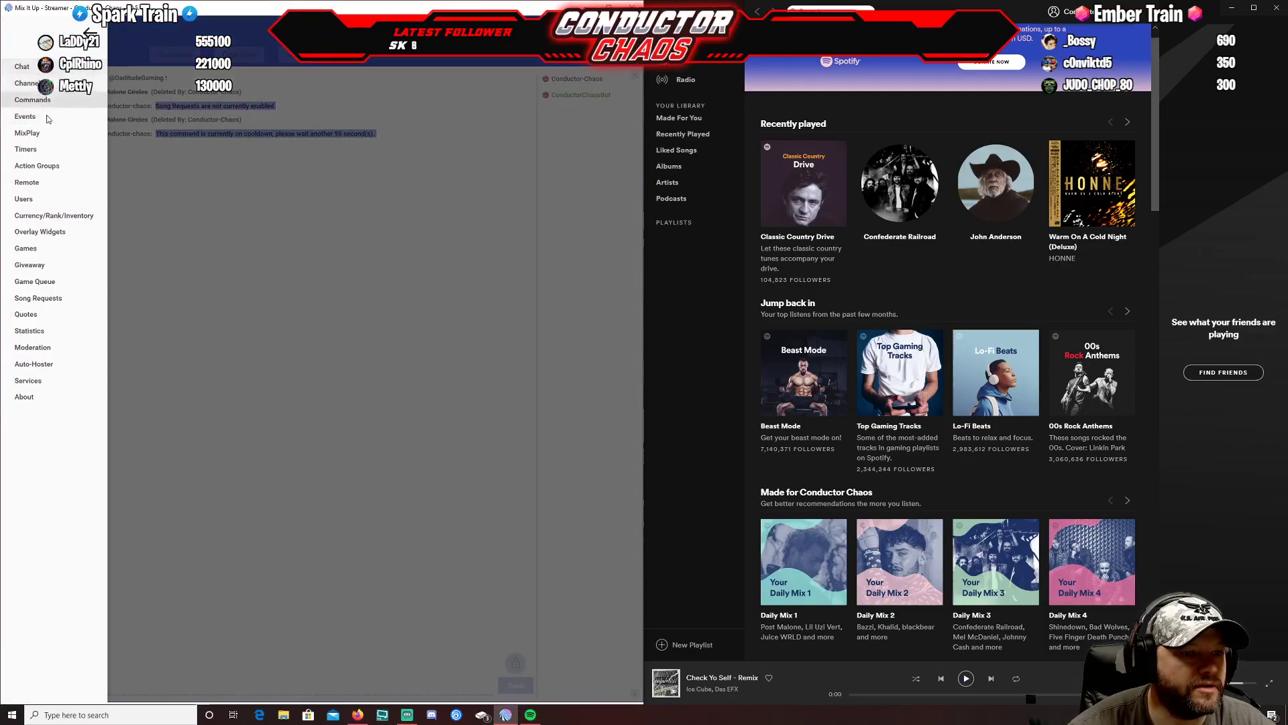
Edit the sr Song Request command, change its 130-second cooldown to 0, and save.
left_click(32, 99)
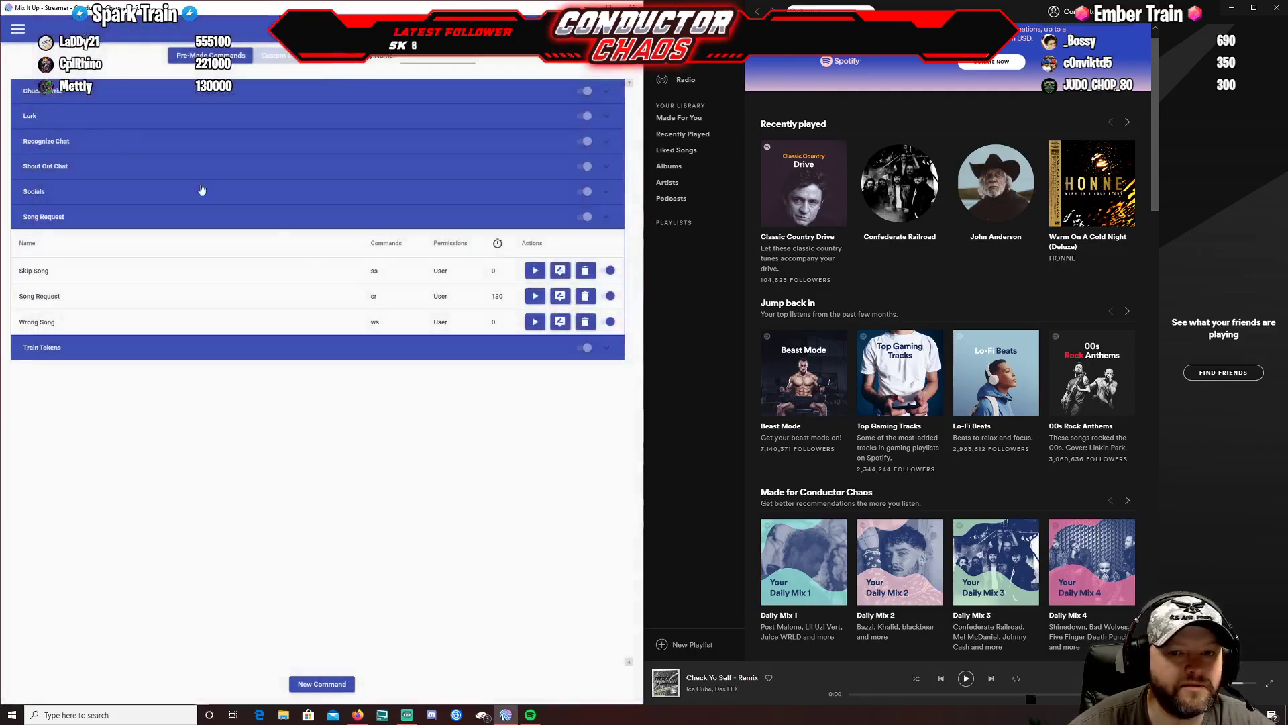
left_click(560, 296)
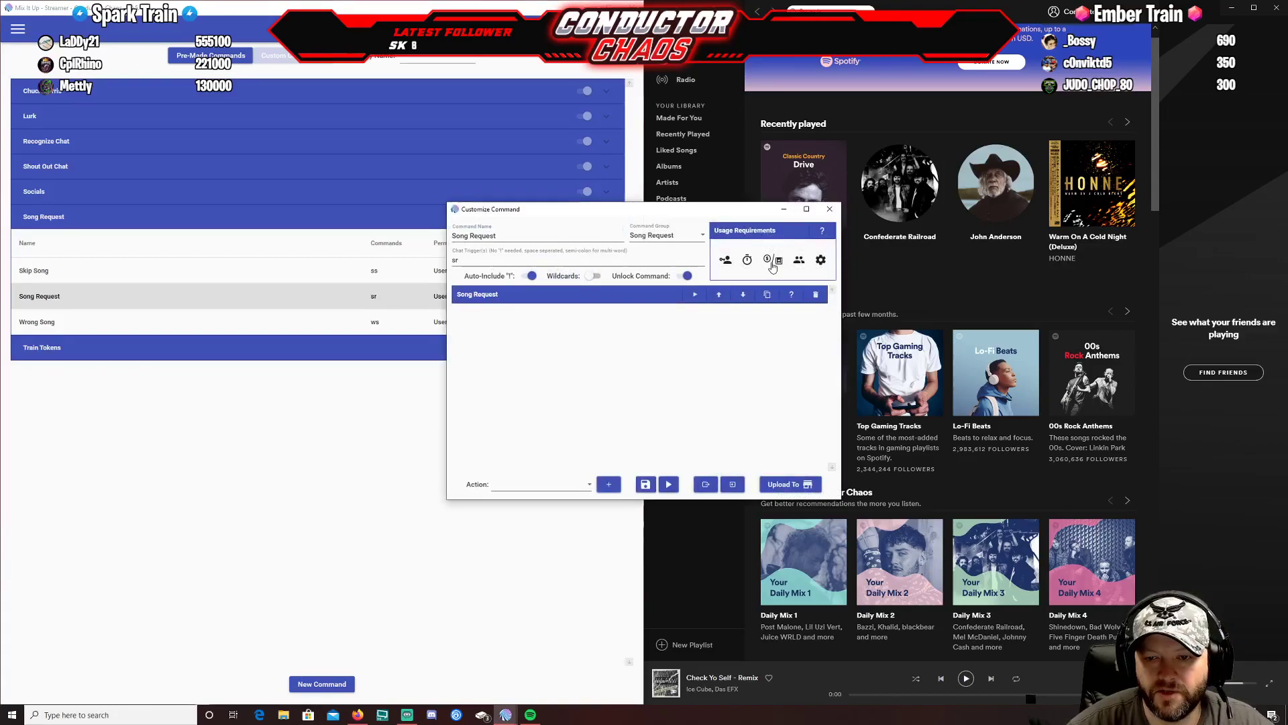
mouse_move(771, 266)
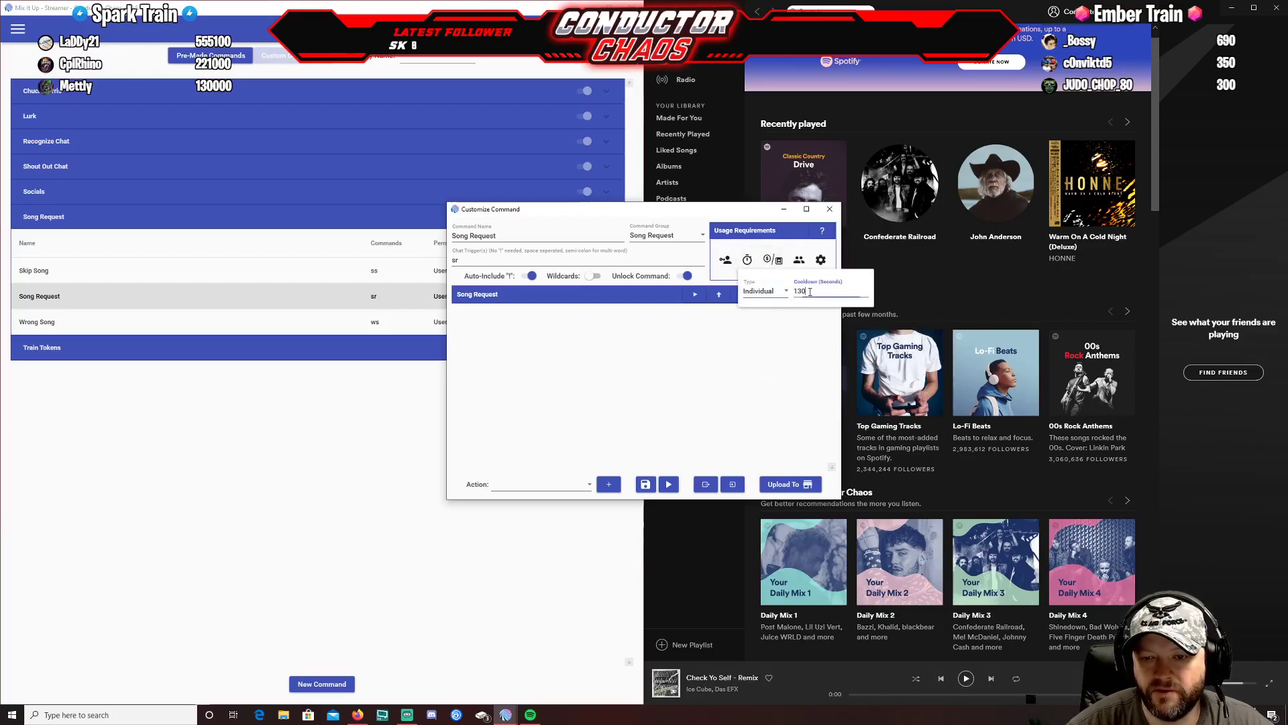
double_click(810, 291)
left_click(772, 435)
left_click(645, 484)
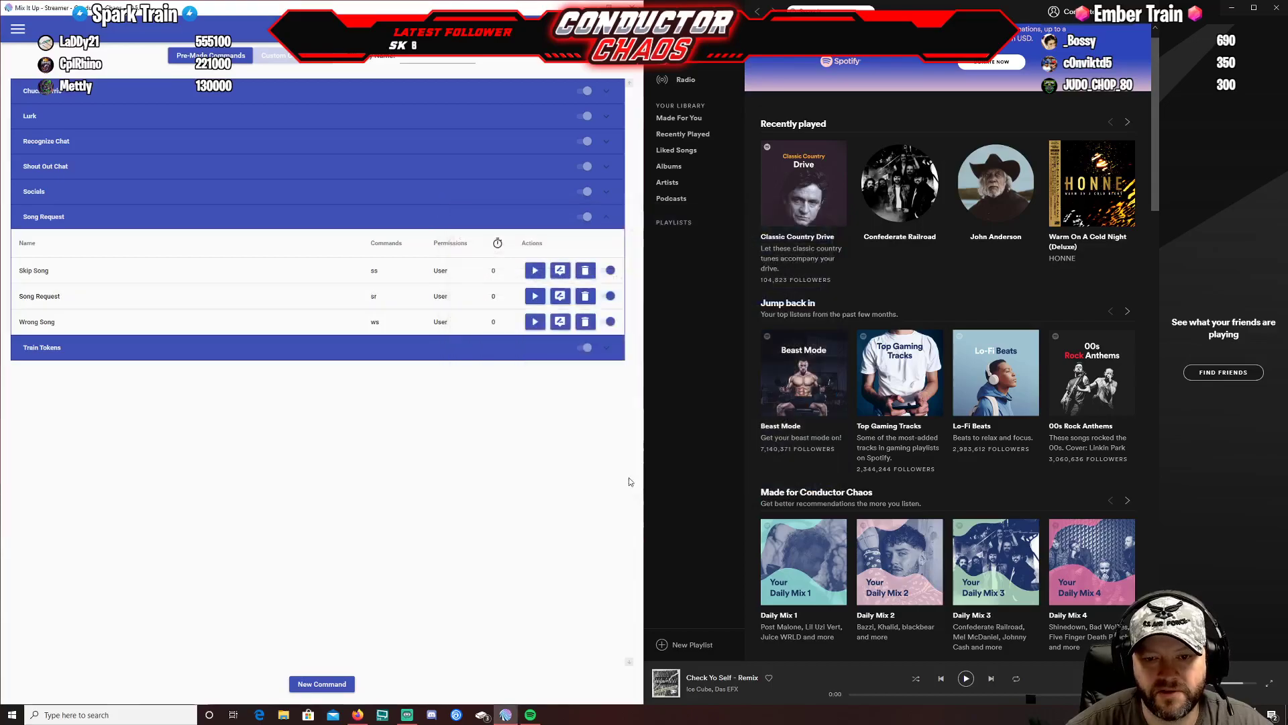
Paste and send '!sr Post Malone Circles' in chat; the bot reports Circles now playing.
left_click(16, 31)
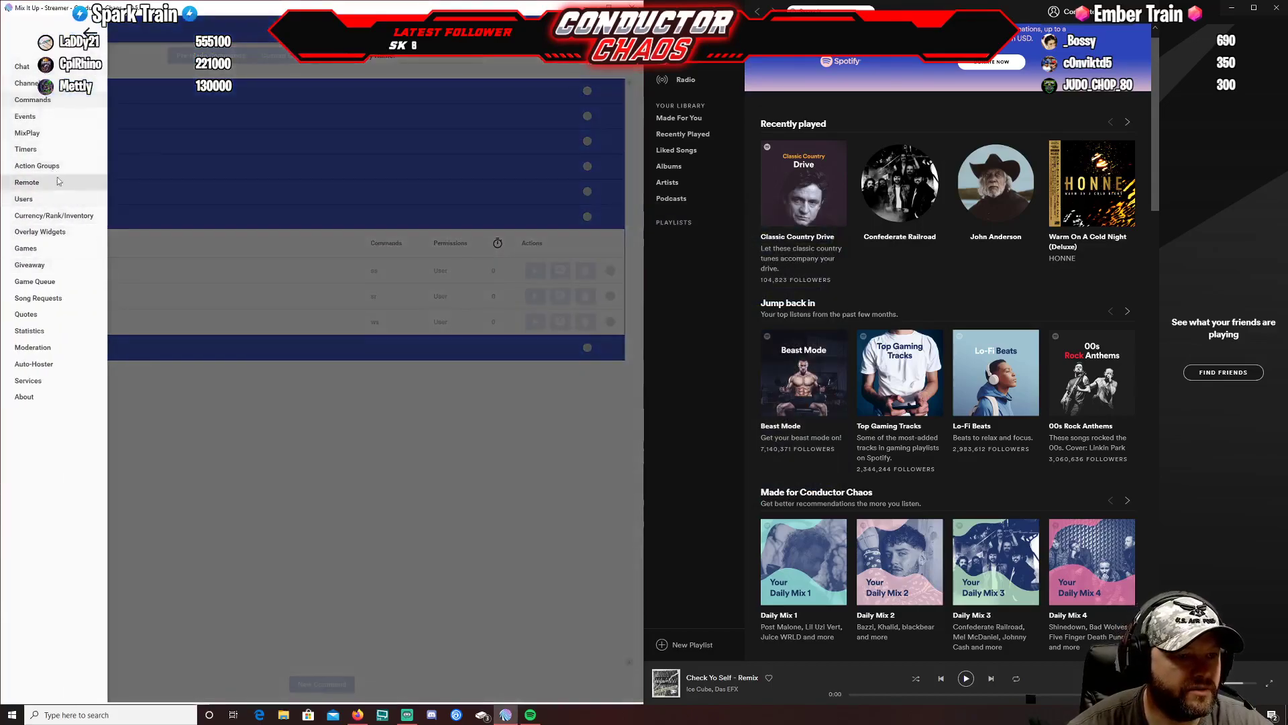
left_click(59, 300)
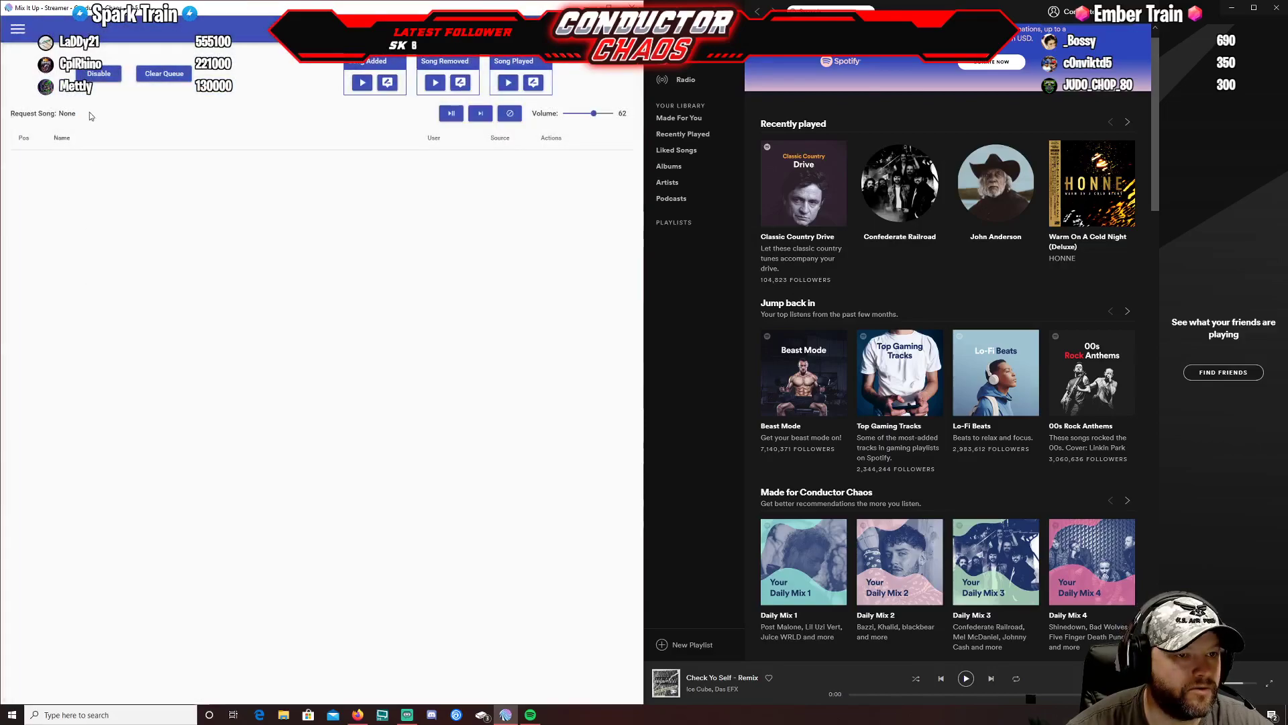
left_click(18, 31)
left_click(26, 67)
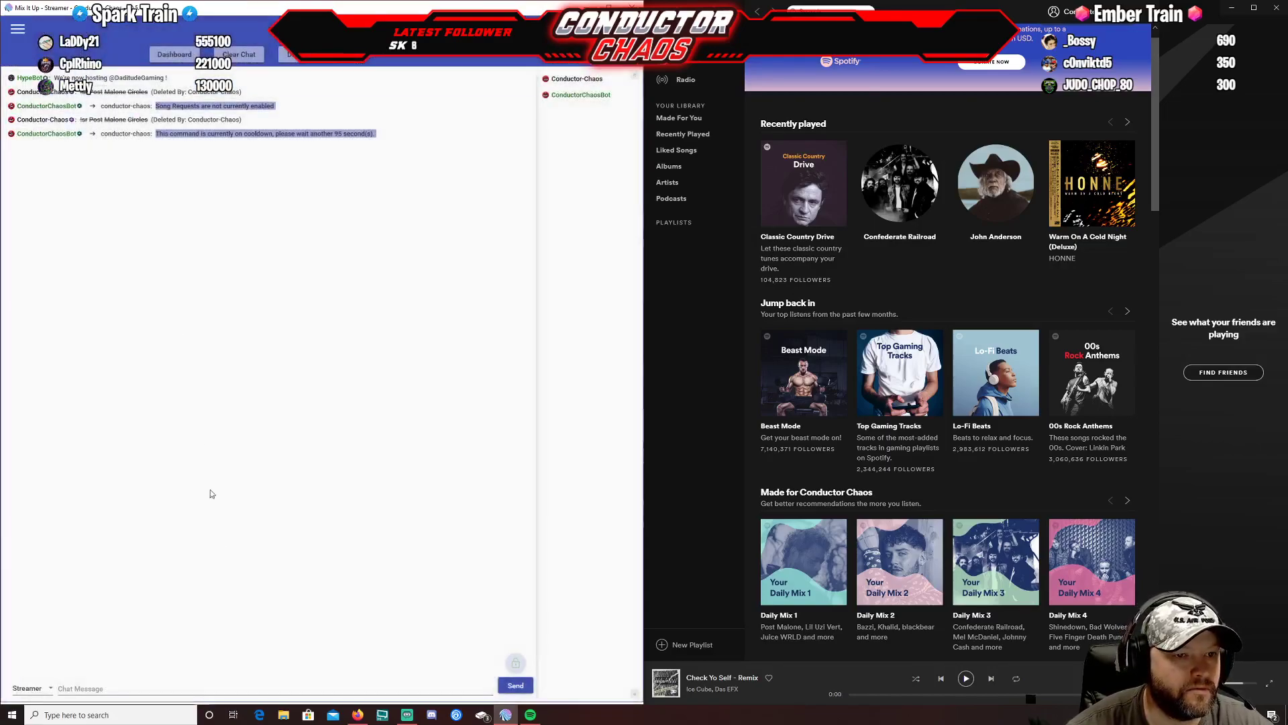
left_click(228, 692)
type("!sr Post Malone Circles")
key("Return")
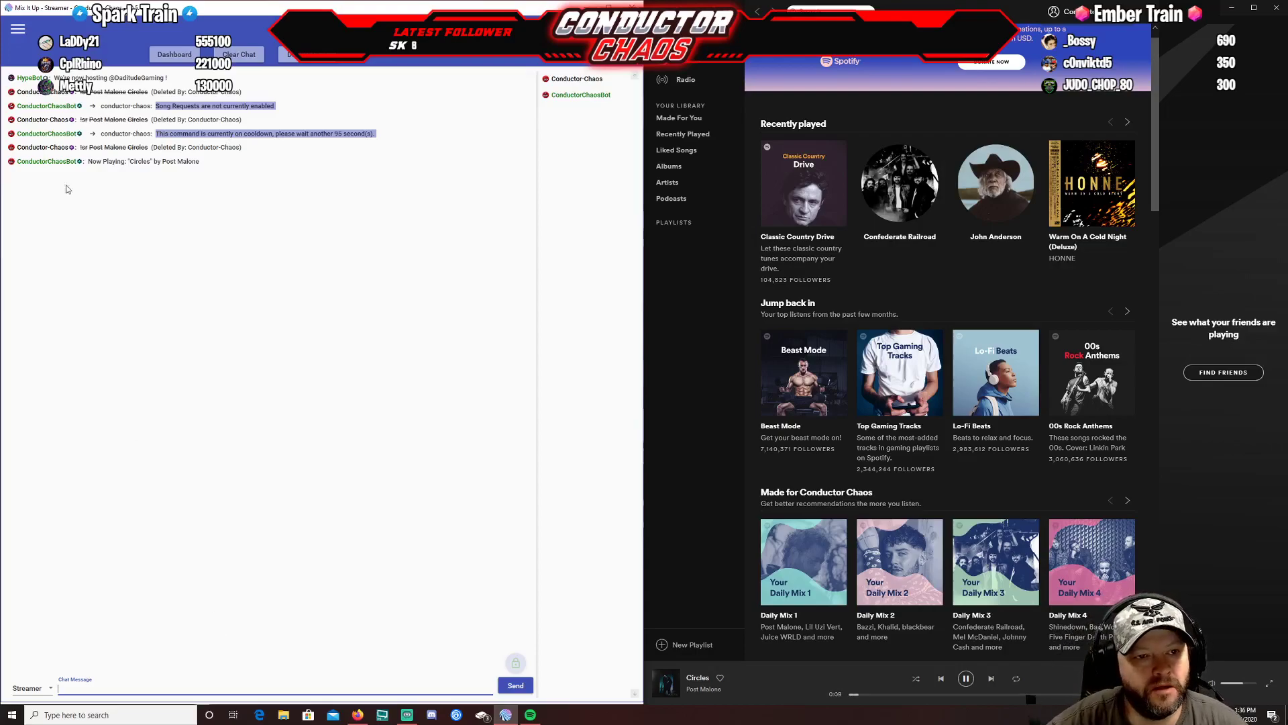
Lower Spotify's playback volume slightly while Circles plays.
left_click(17, 31)
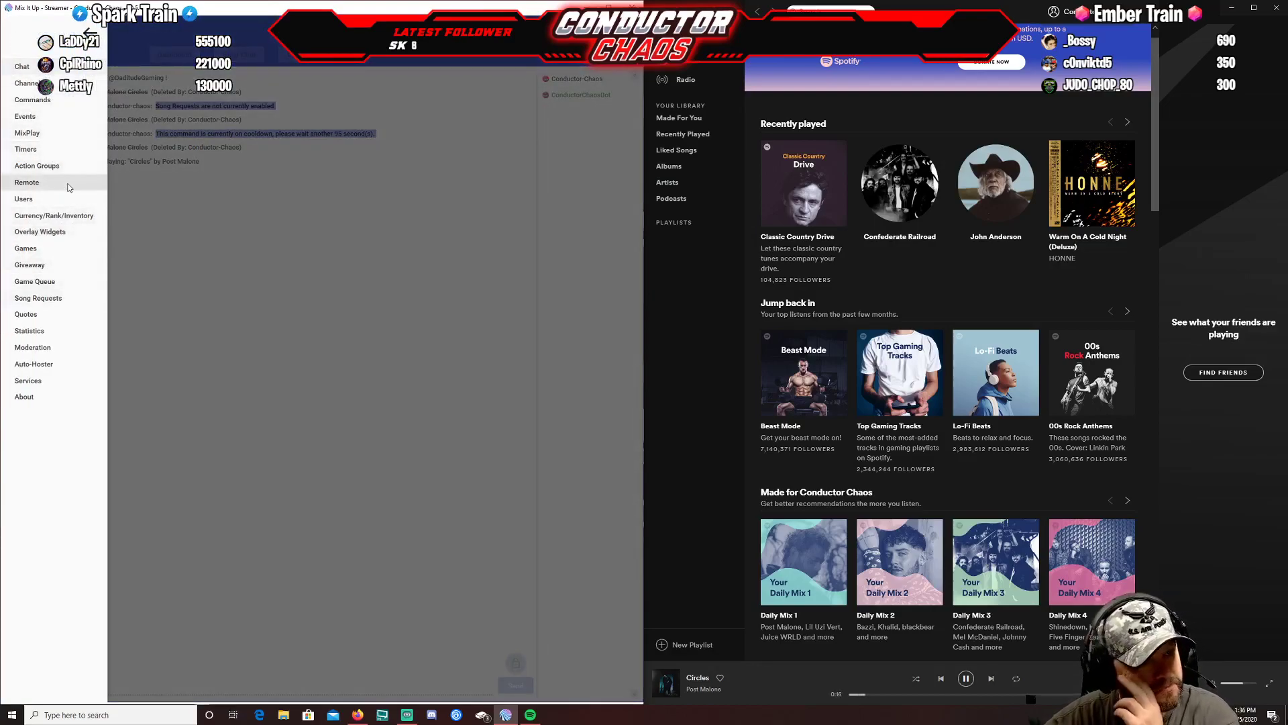
left_click(247, 325)
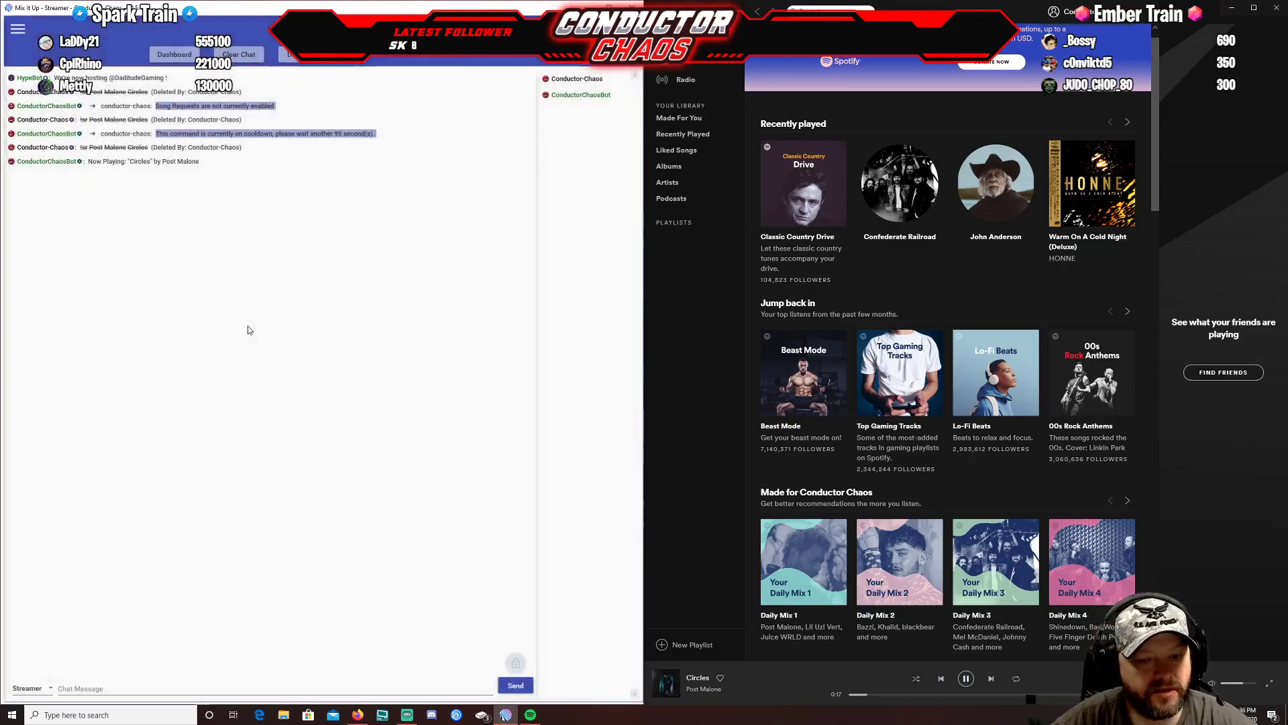
left_click(1230, 683)
left_click_drag(1229, 685, 1221, 683)
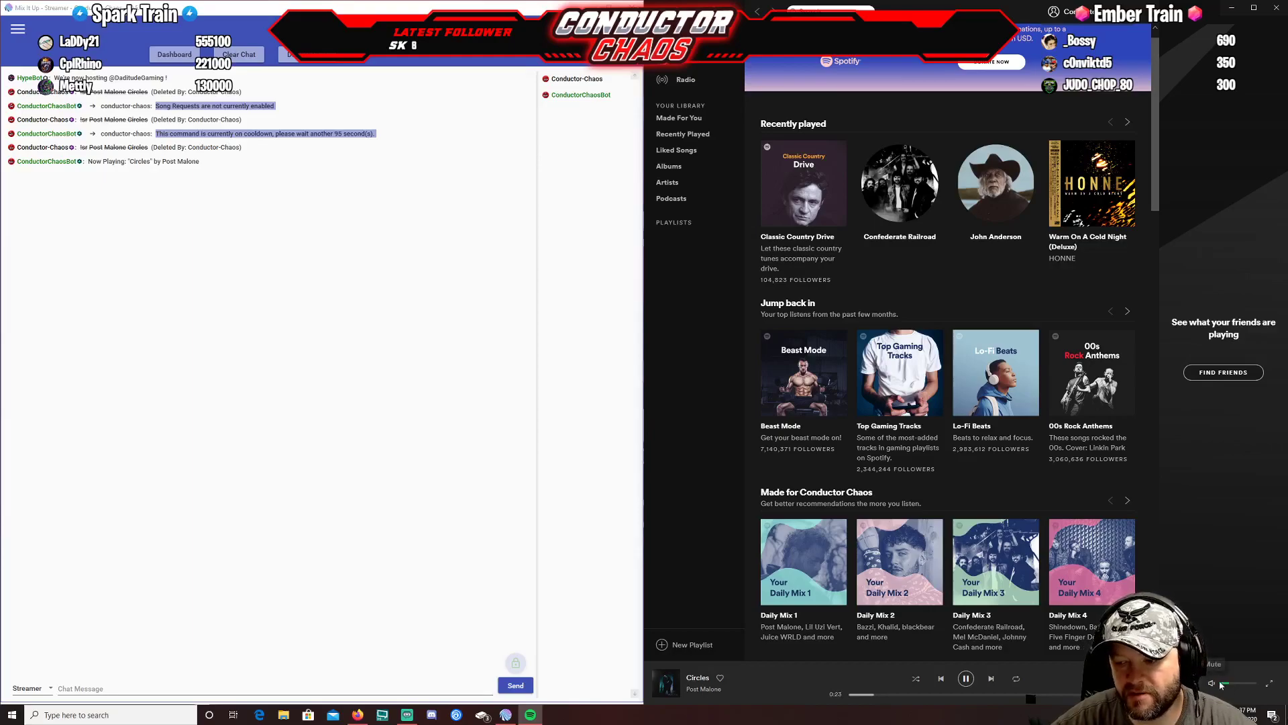
left_click(1229, 684)
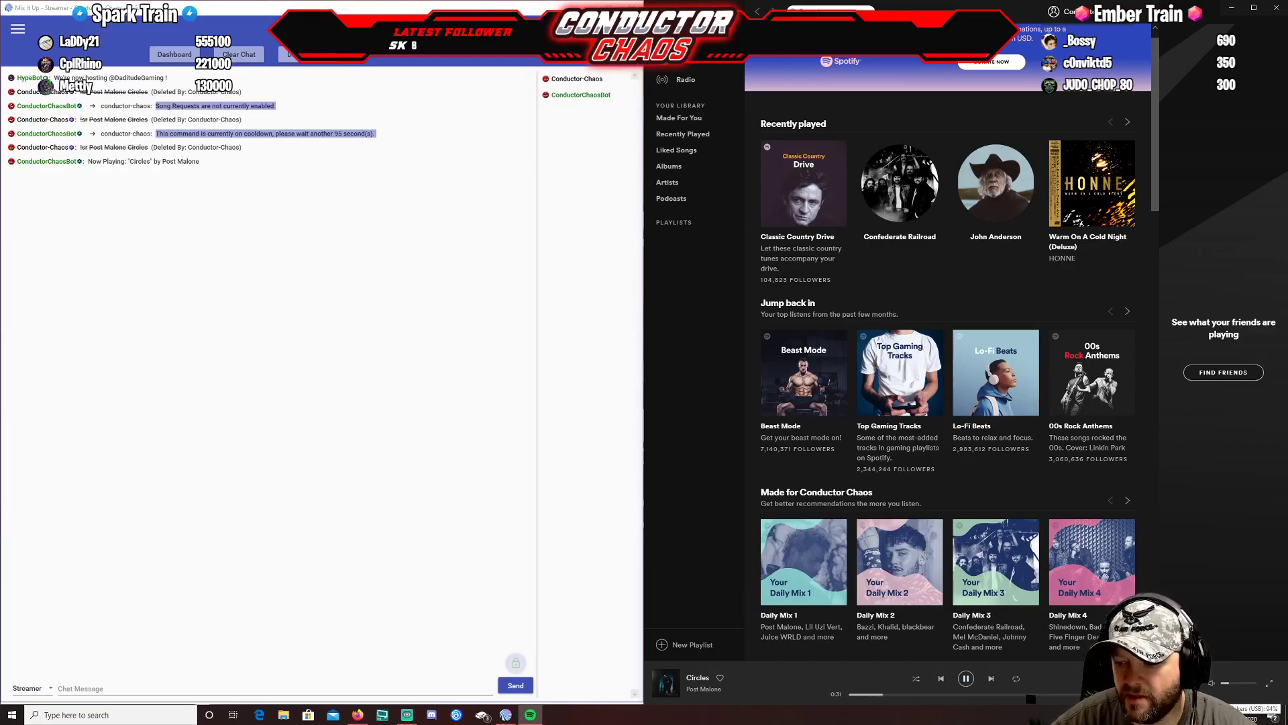
Bring up the Windows sound options from the taskbar speaker icon.
right_click(1228, 715)
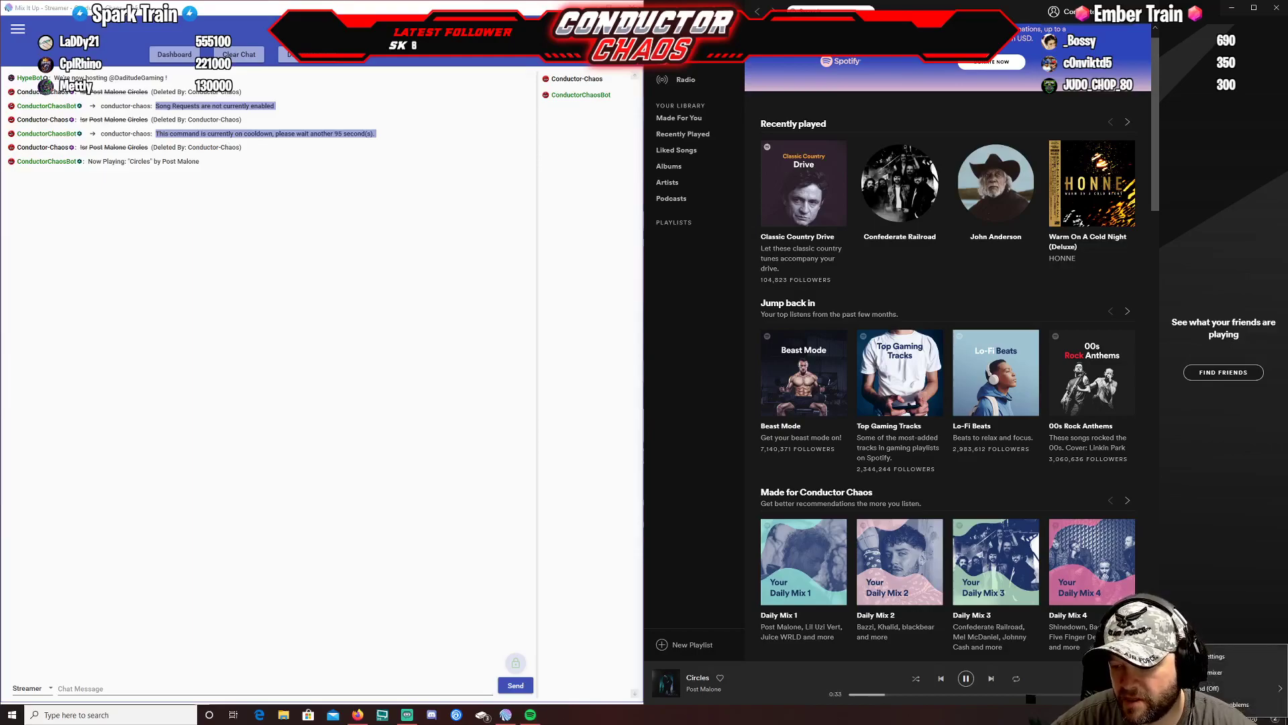
key("Escape")
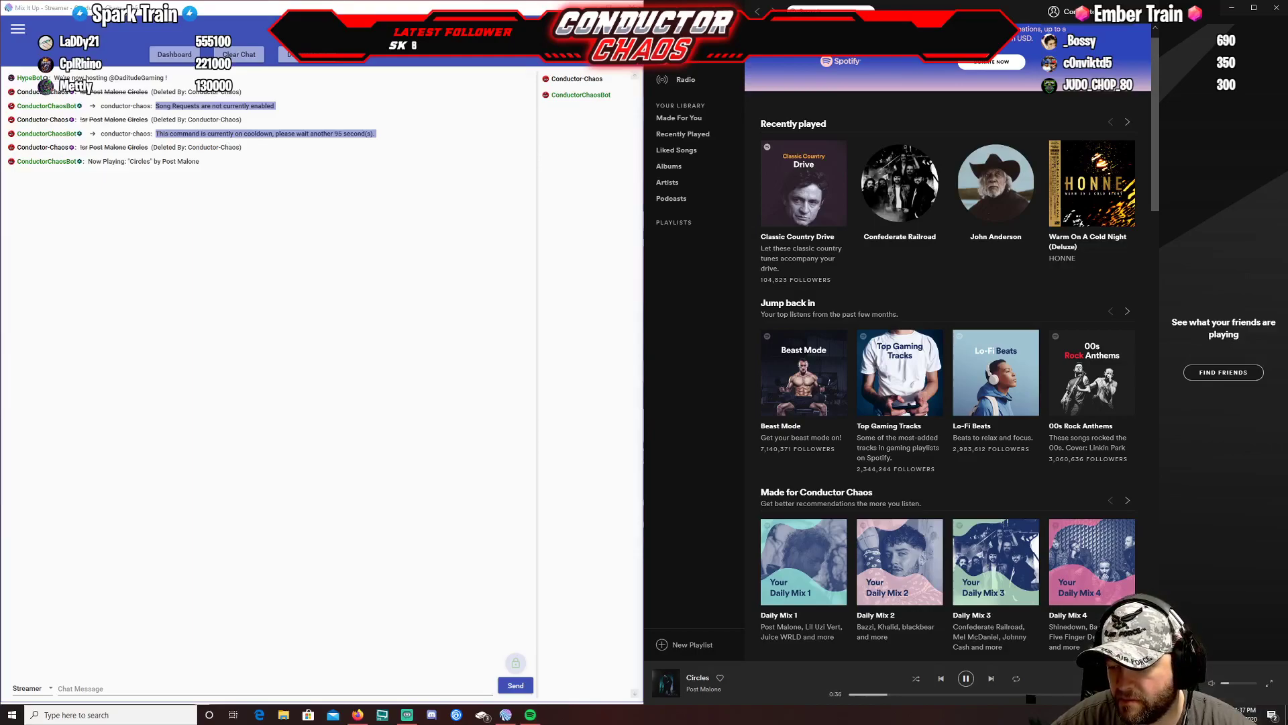
right_click(1228, 715)
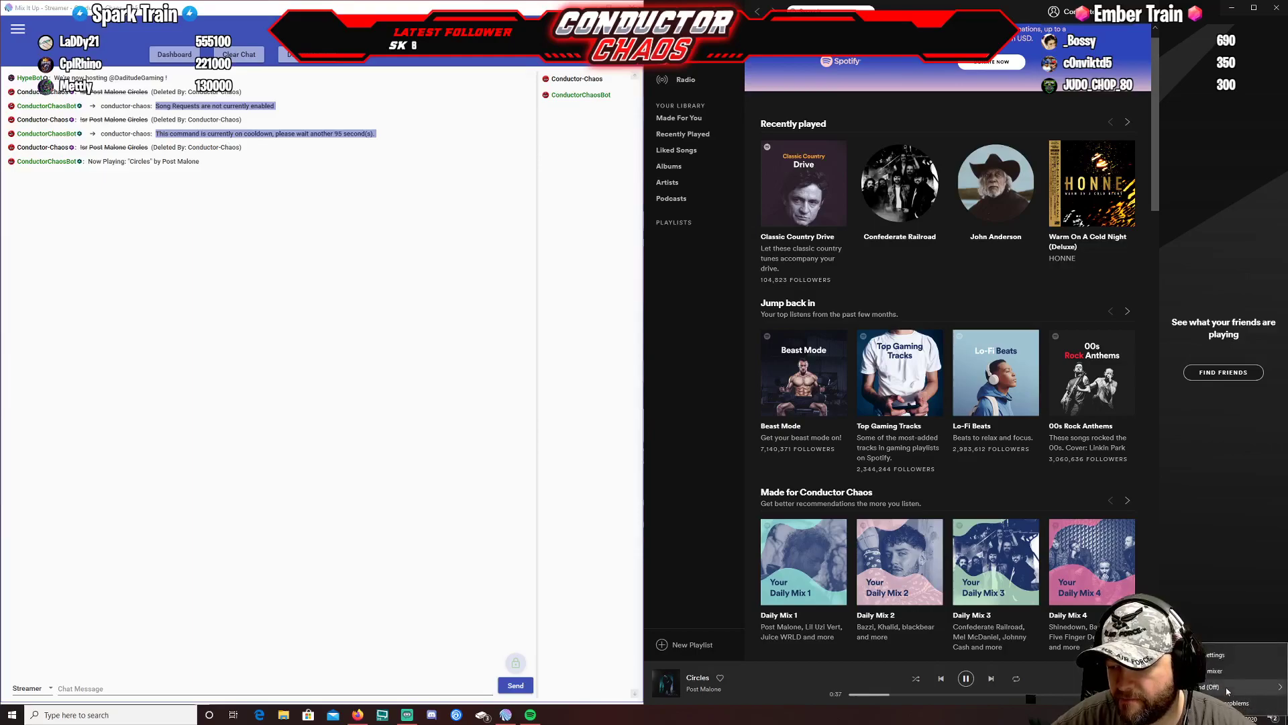
In Sound settings' App volume and device preferences, list output devices for Post Malone - Circles.
left_click(1222, 651)
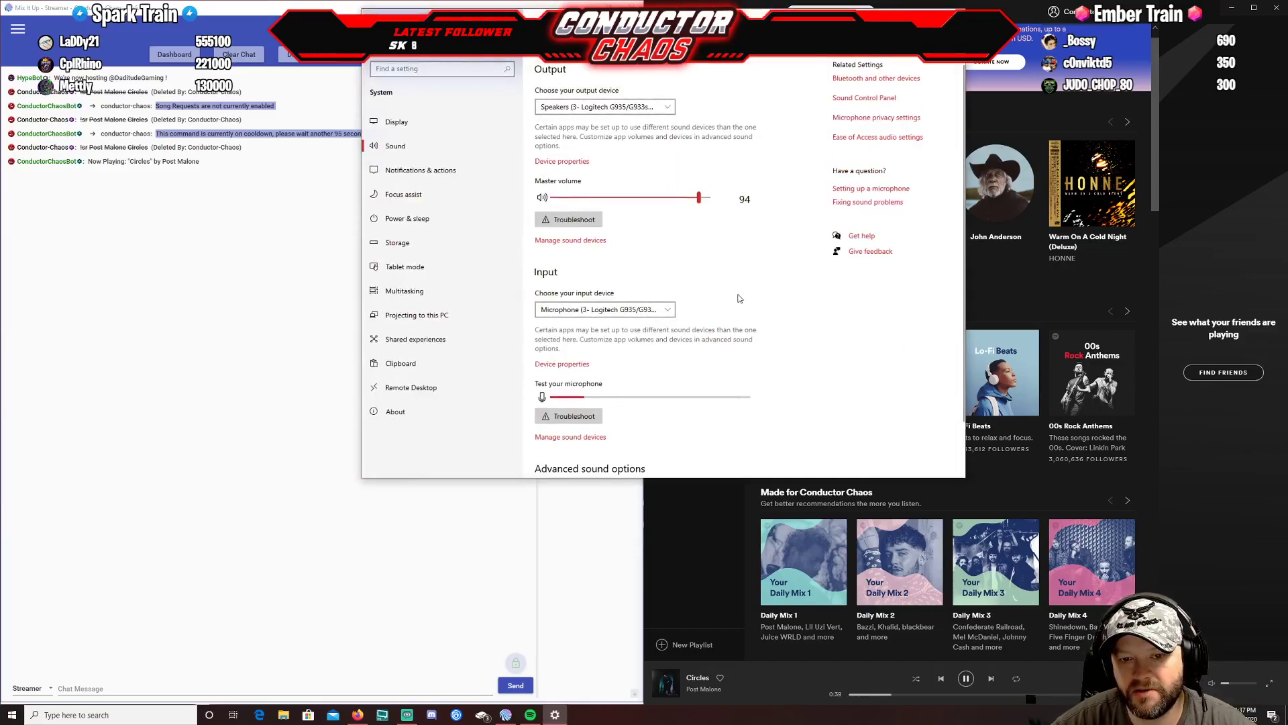
scroll(719, 268, "down", 2)
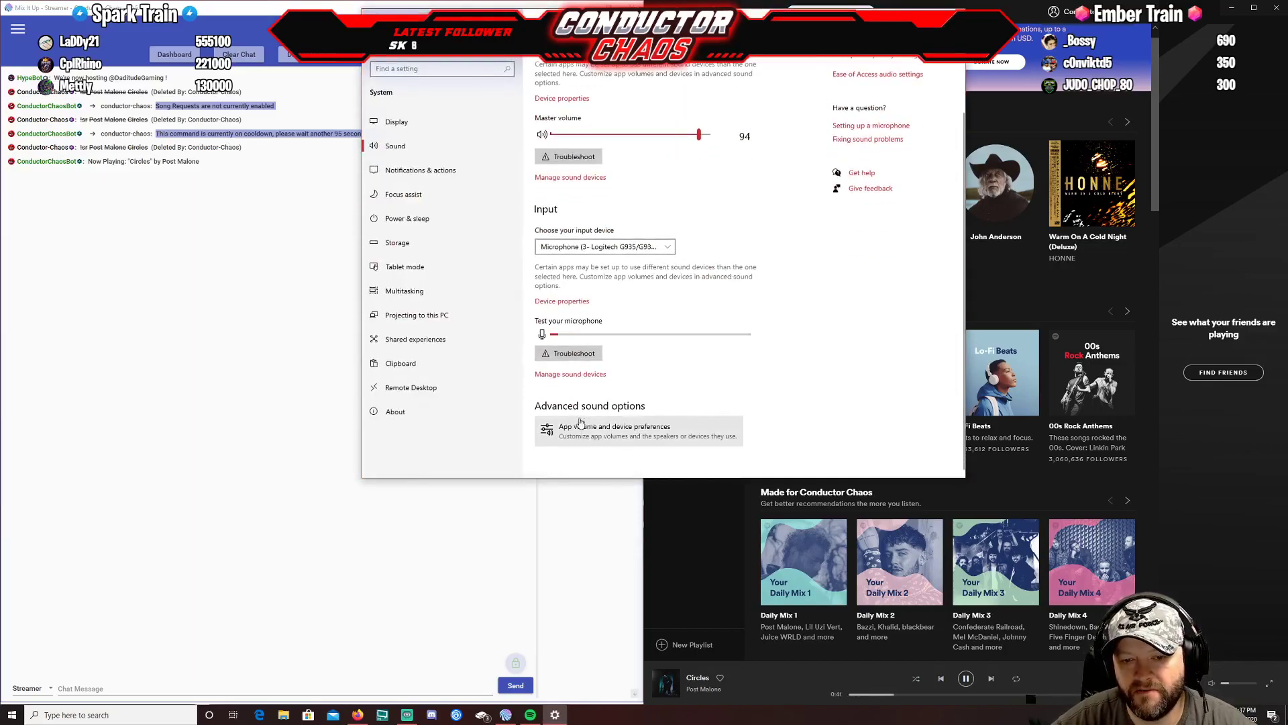
left_click(668, 435)
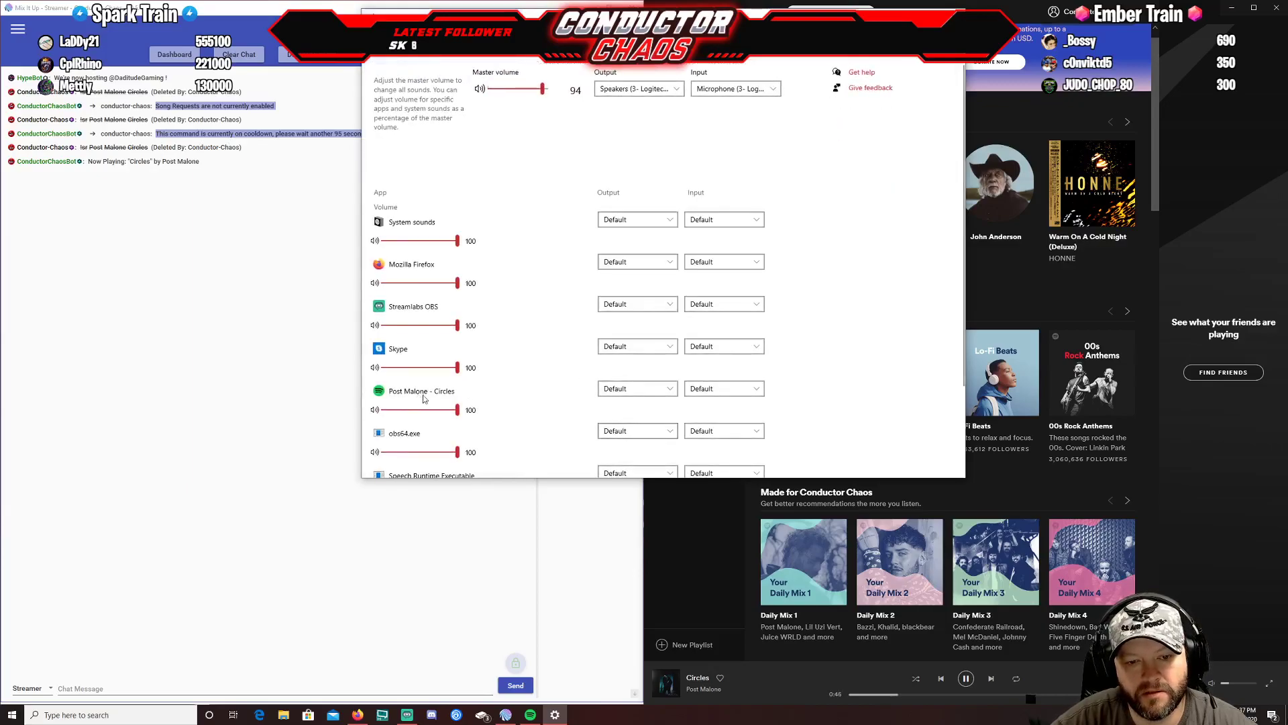
scroll(540, 407, "down", 1)
scroll(541, 407, "down", 1)
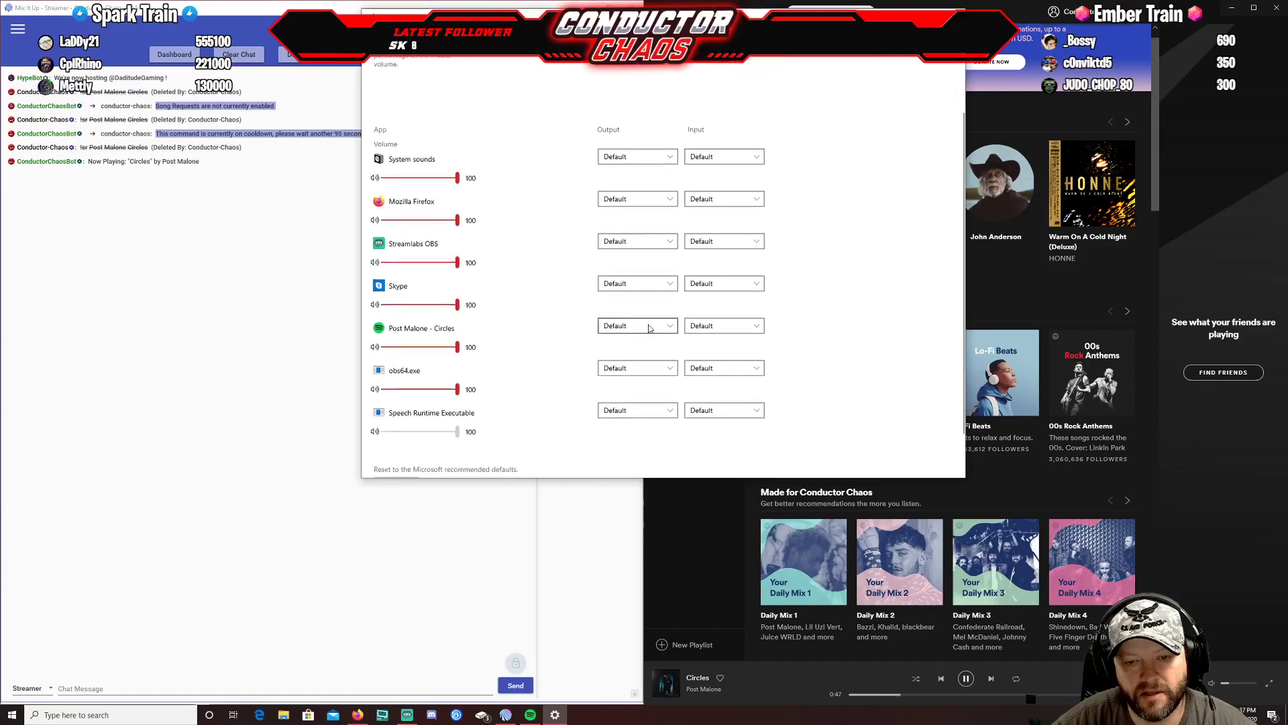
left_click(648, 325)
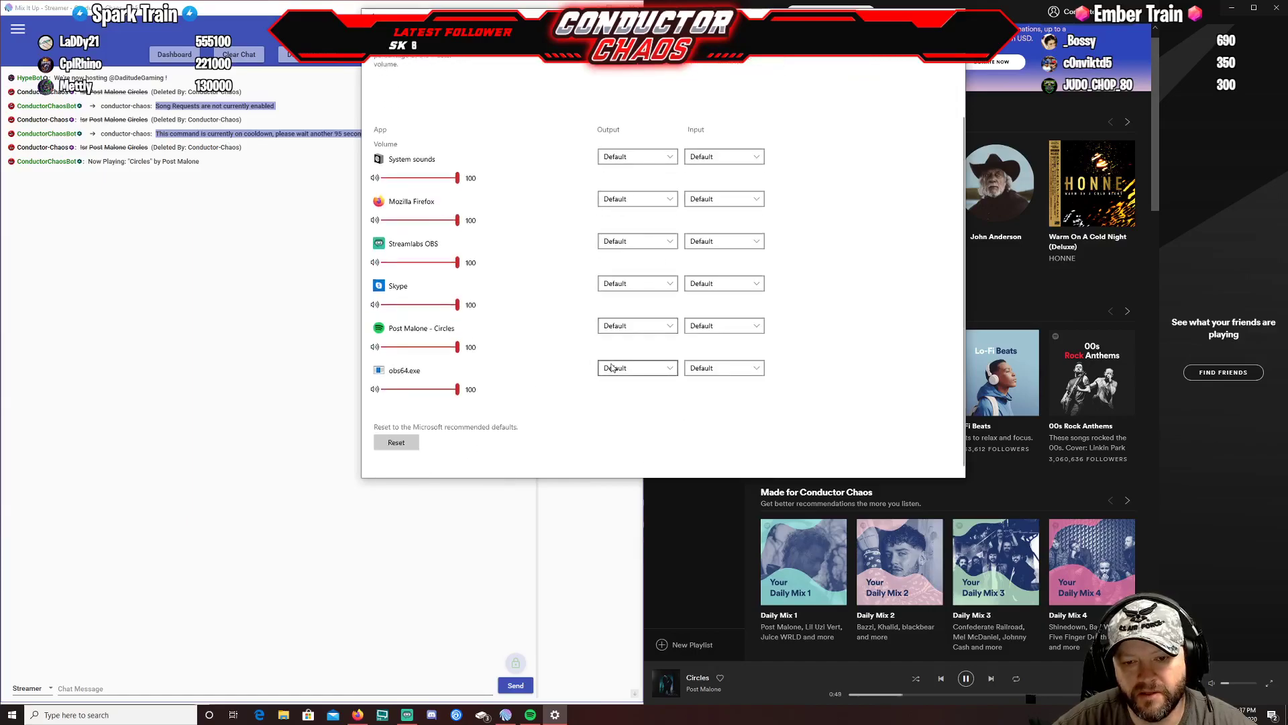
left_click(624, 327)
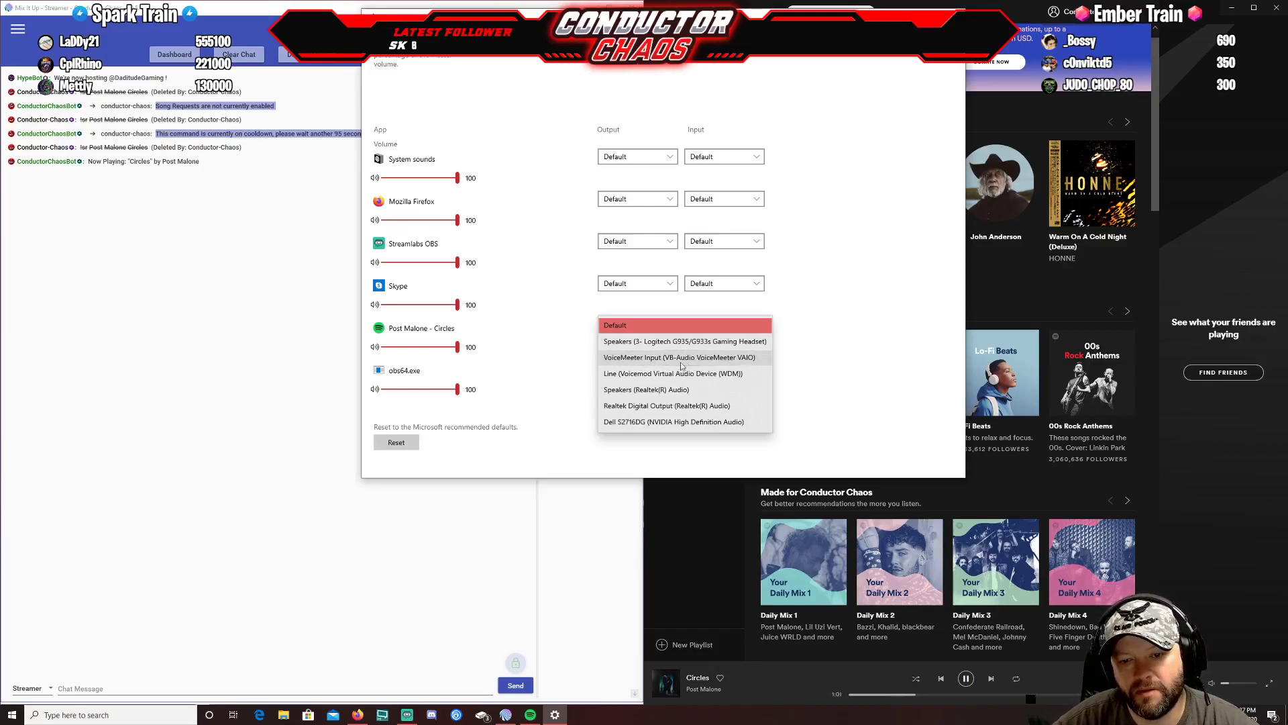
Route Post Malone - Circles to VoiceMeeter Input and close the sound settings.
left_click(673, 358)
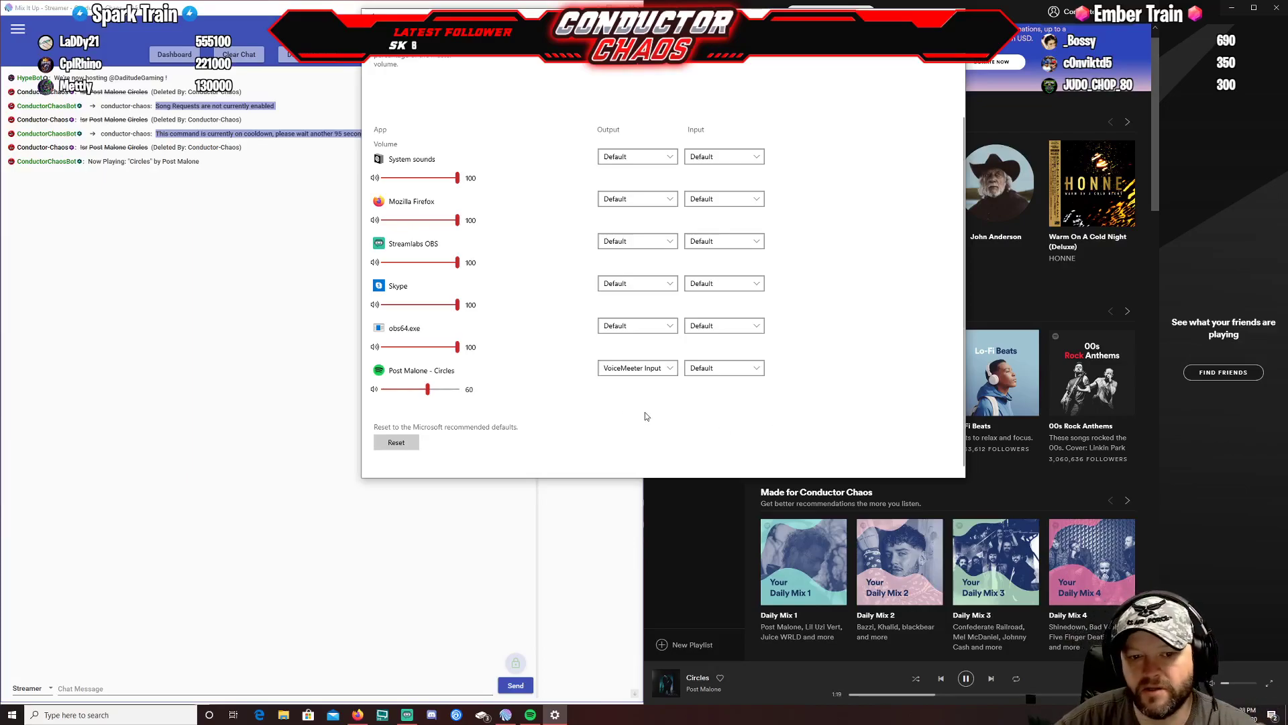
key("alt+F4")
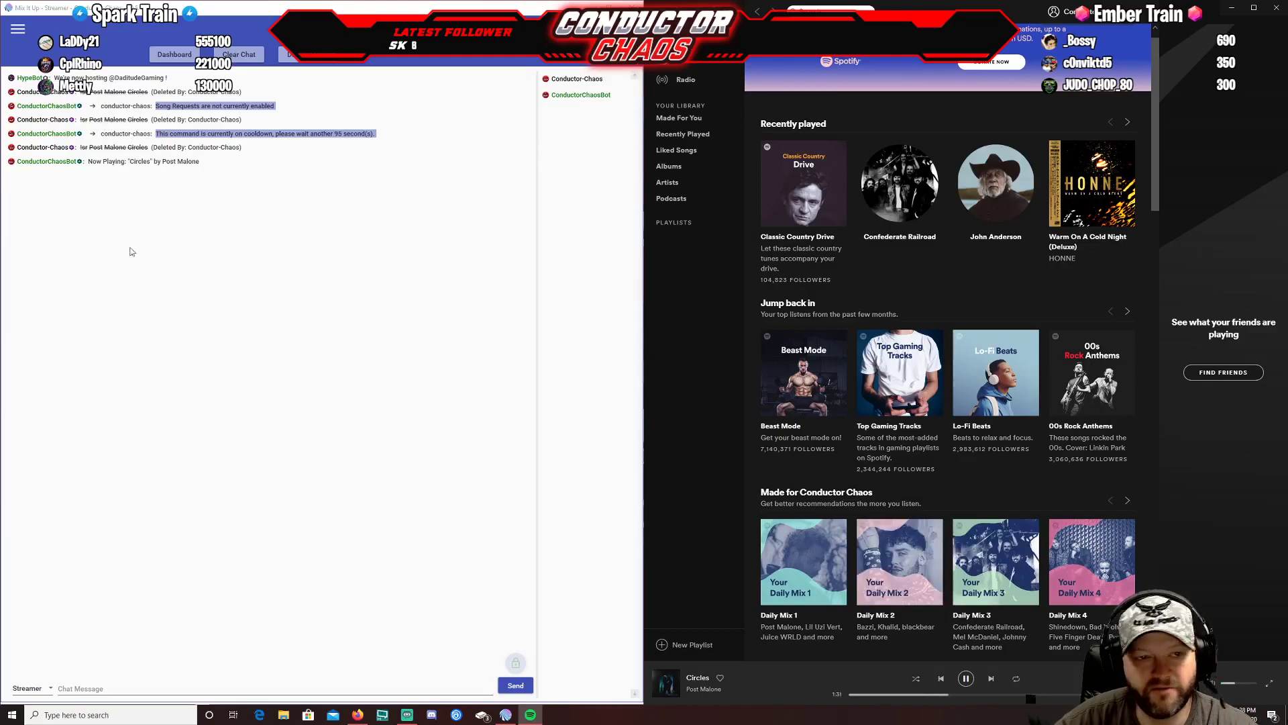
Open Mix It Up's navigation drawer listing Chat, Commands and Song Requests.
left_click(16, 30)
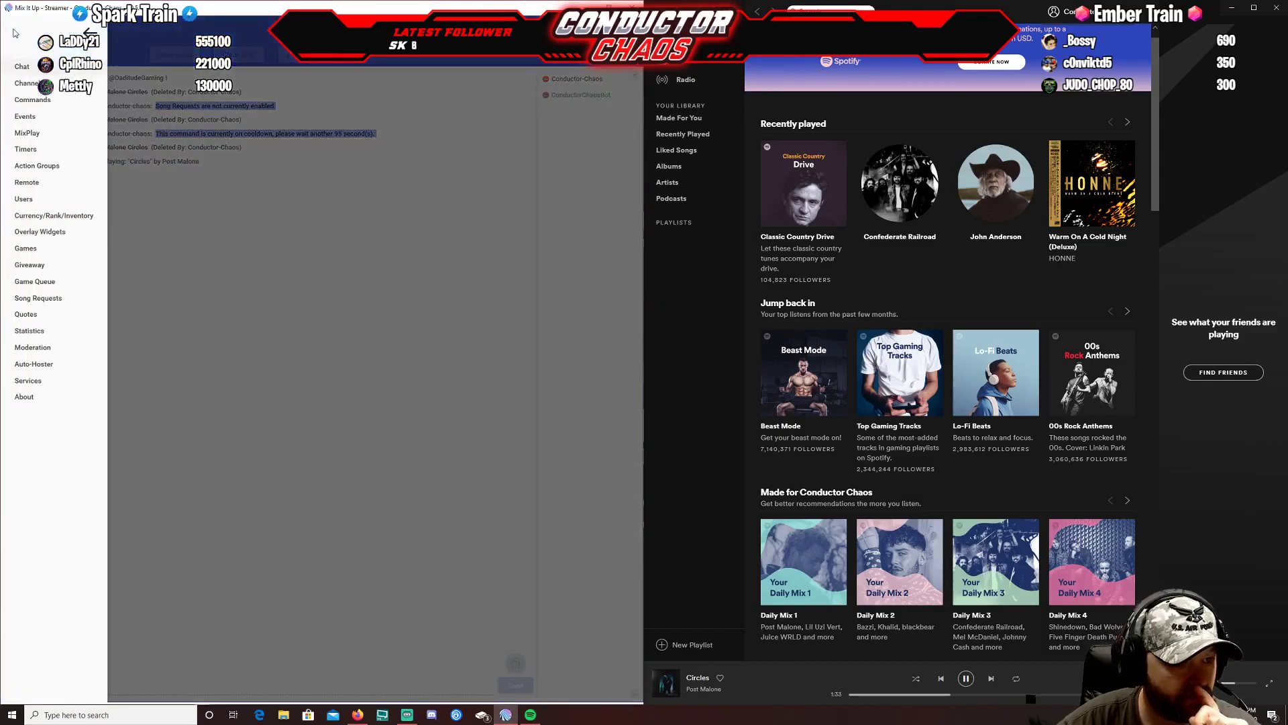